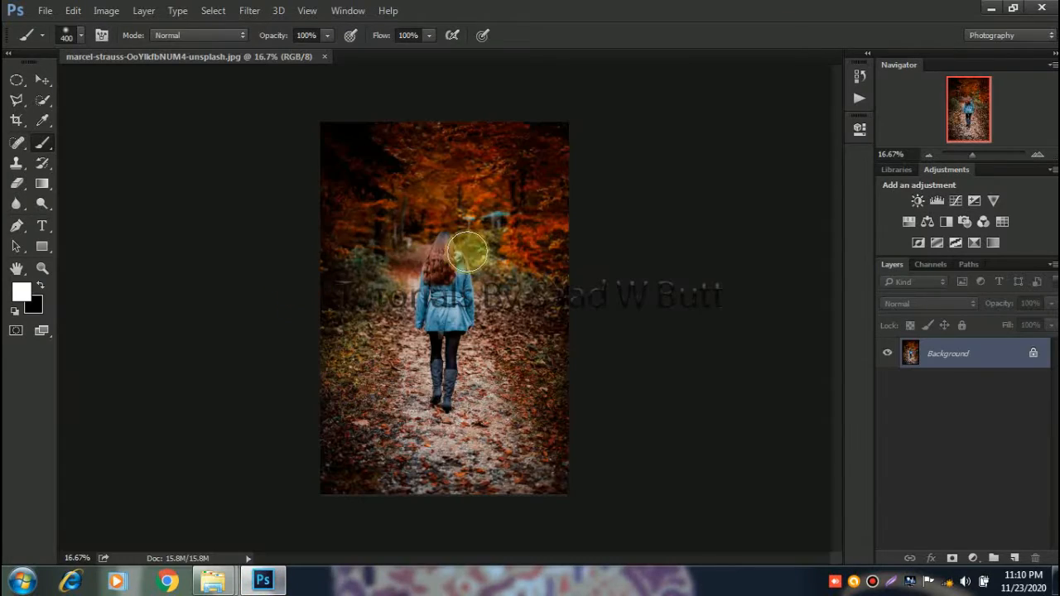
Select the woman's hair, blue coat and black-stockinged legs with the Quick Selection tool
key("ctrl+plus")
key("ctrl+plus")
key("ctrl+plus")
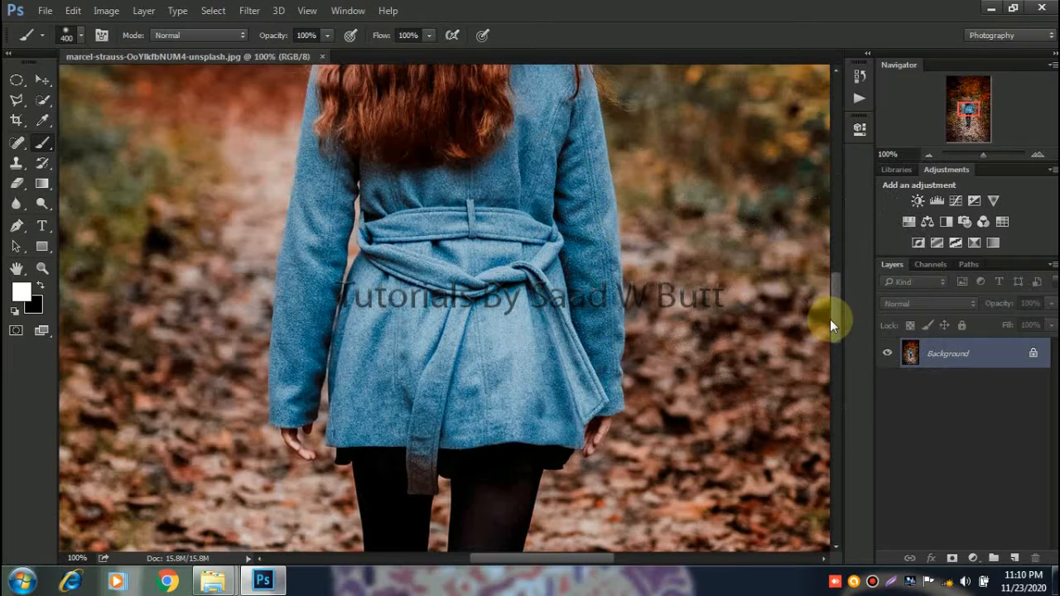
key("bracketleft")
key("bracketleft")
key("bracketleft")
key("bracketleft")
left_click_drag(836, 295, 837, 253)
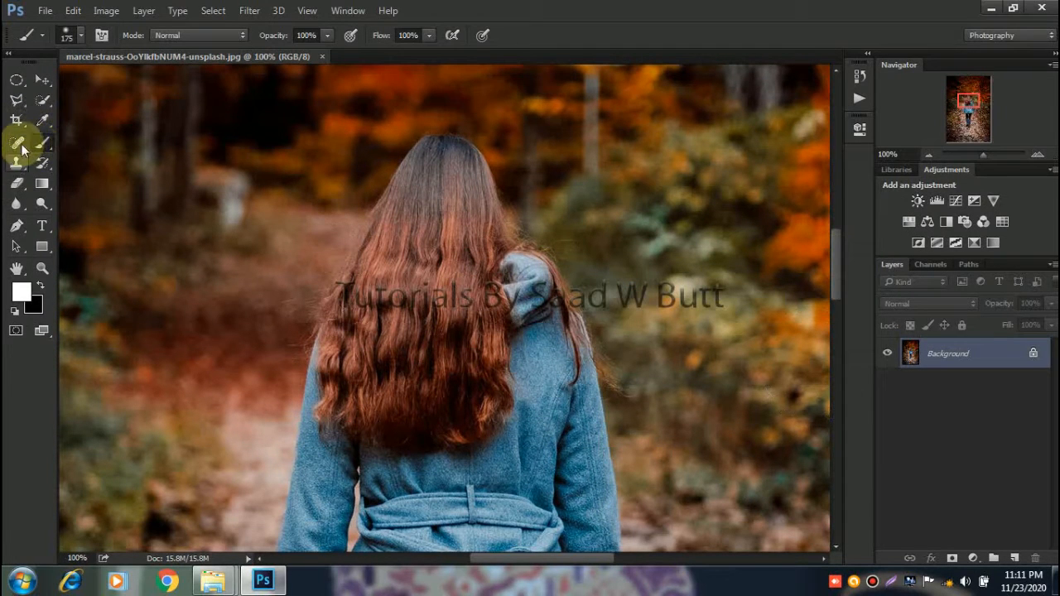
left_click(42, 99)
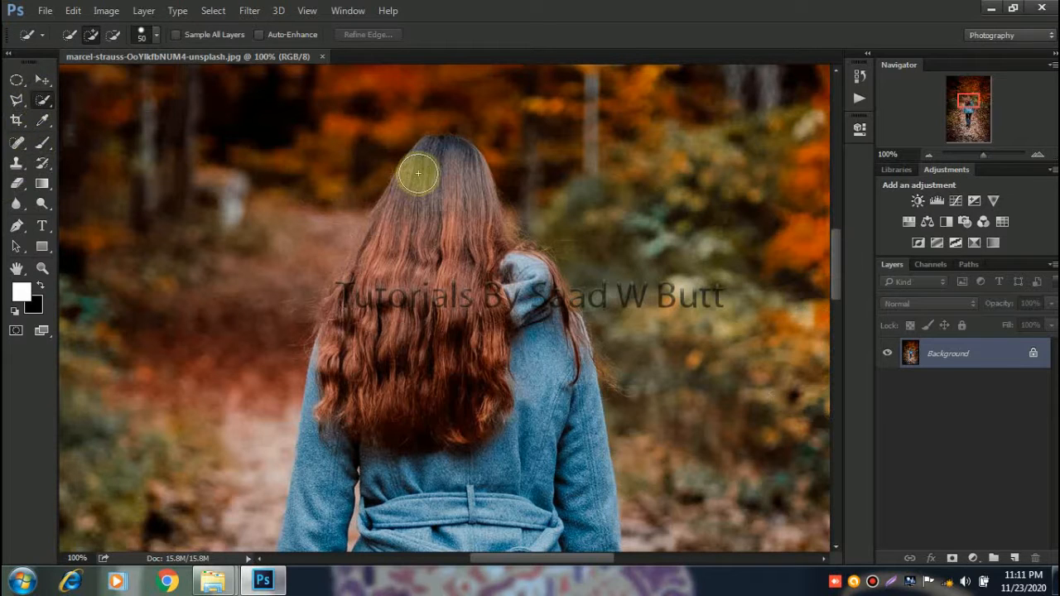
mouse_move(437, 165)
left_mouse_down()
mouse_move(363, 409)
mouse_move(331, 455)
mouse_move(549, 299)
mouse_move(525, 288)
mouse_move(574, 471)
left_mouse_up()
left_click_drag(839, 250, 841, 313)
mouse_move(481, 381)
left_mouse_down()
mouse_move(482, 179)
mouse_move(421, 170)
mouse_move(376, 336)
mouse_move(397, 433)
left_mouse_up()
Add both boots to the selection and subtract the patch of ground beside the right boot's heel
left_click_drag(837, 298, 837, 370)
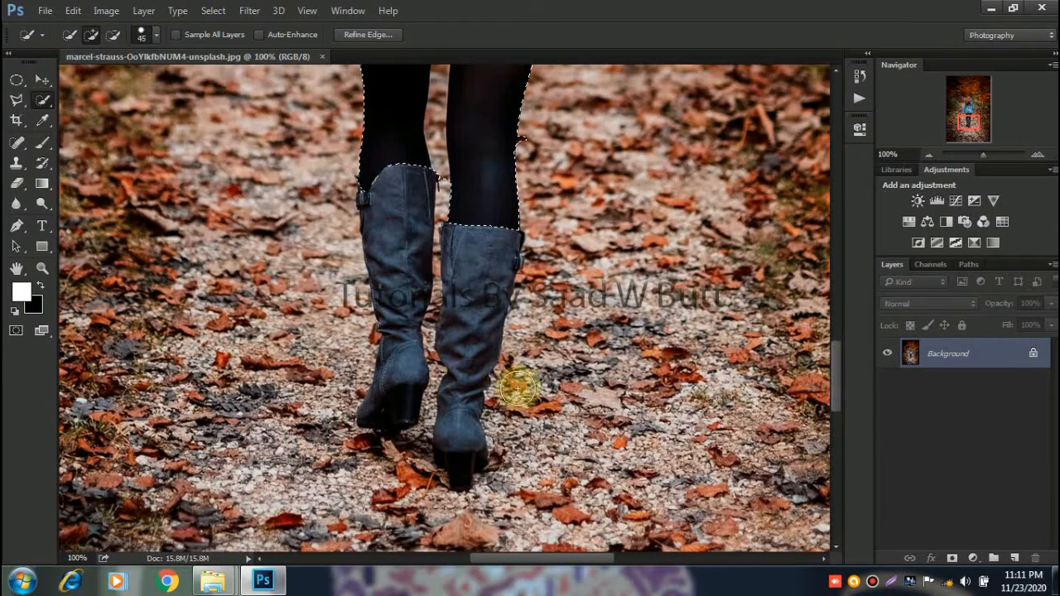
mouse_move(460, 450)
left_mouse_down()
mouse_move(452, 412)
mouse_move(477, 237)
mouse_move(398, 384)
left_mouse_up()
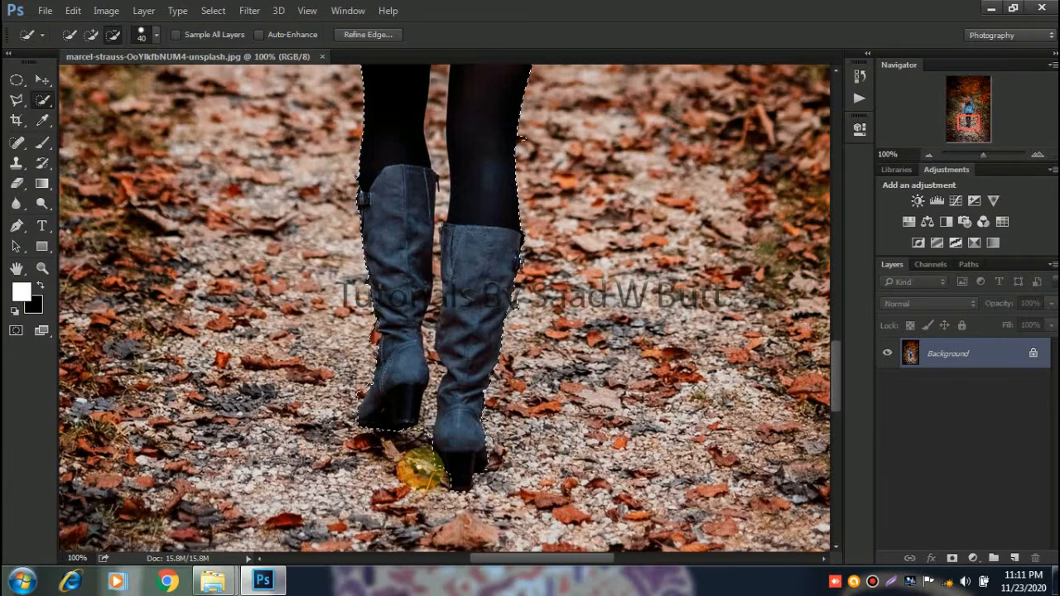
left_click(437, 488, "alt")
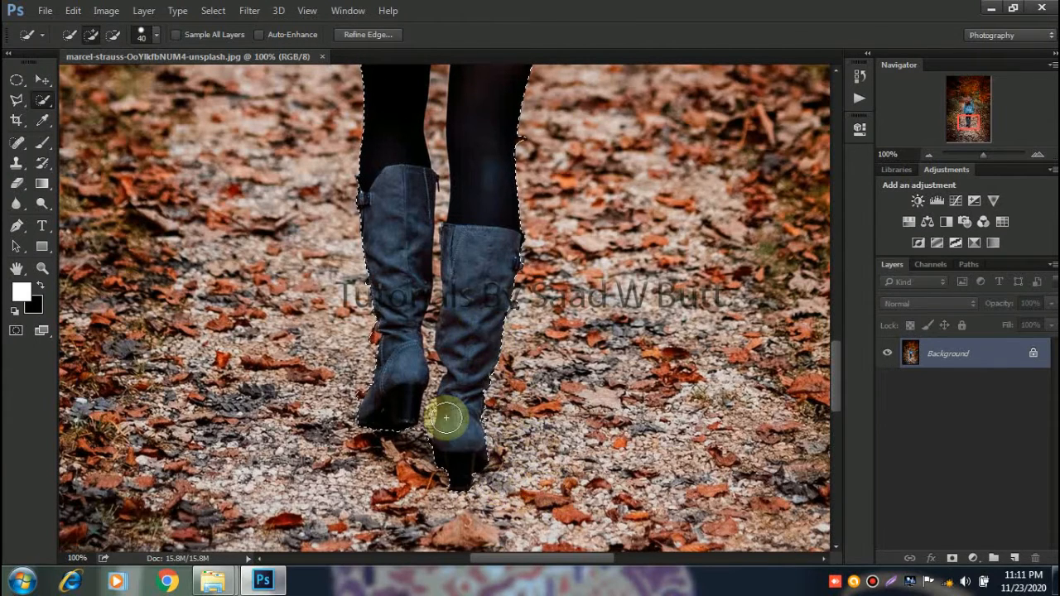
Refine the selection around the left boot's ankle and heel and subtract the ground between the lower boots, using a small brush
scroll(445, 418, "up", 5)
key("bracketleft")
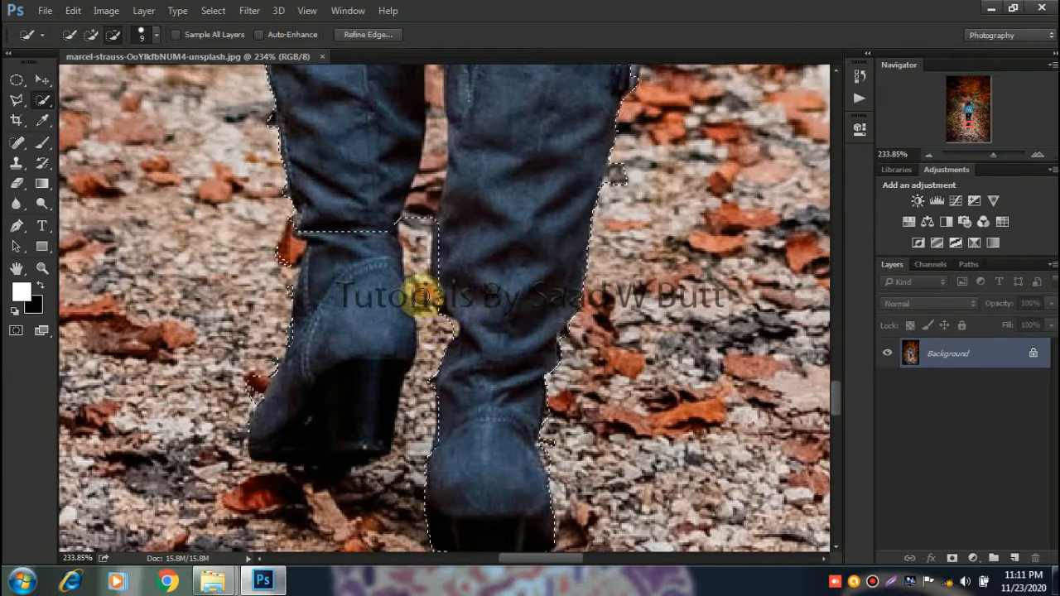
mouse_move(416, 255)
left_mouse_down()
mouse_move(409, 246)
mouse_move(362, 311)
left_mouse_up()
mouse_move(369, 404)
left_mouse_down()
mouse_move(344, 308)
mouse_move(327, 319)
left_mouse_up()
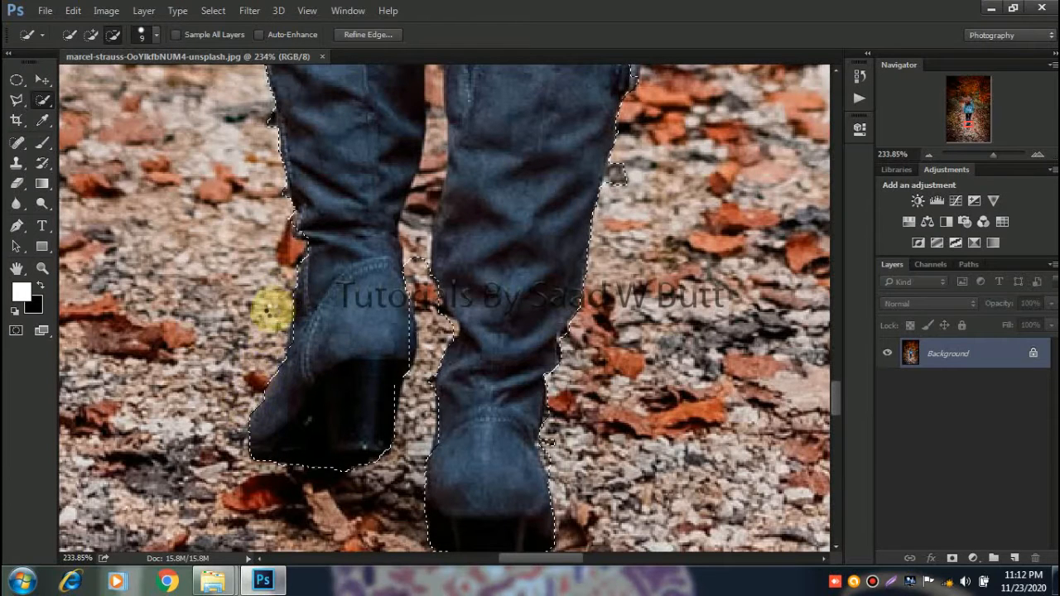
key("alt")
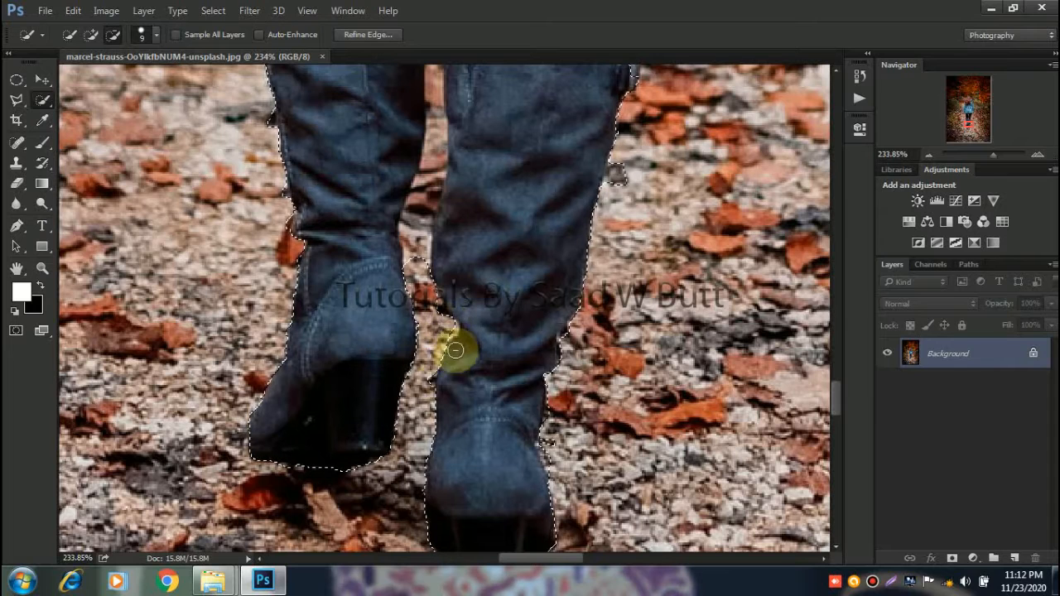
left_click_drag(417, 334, 420, 338)
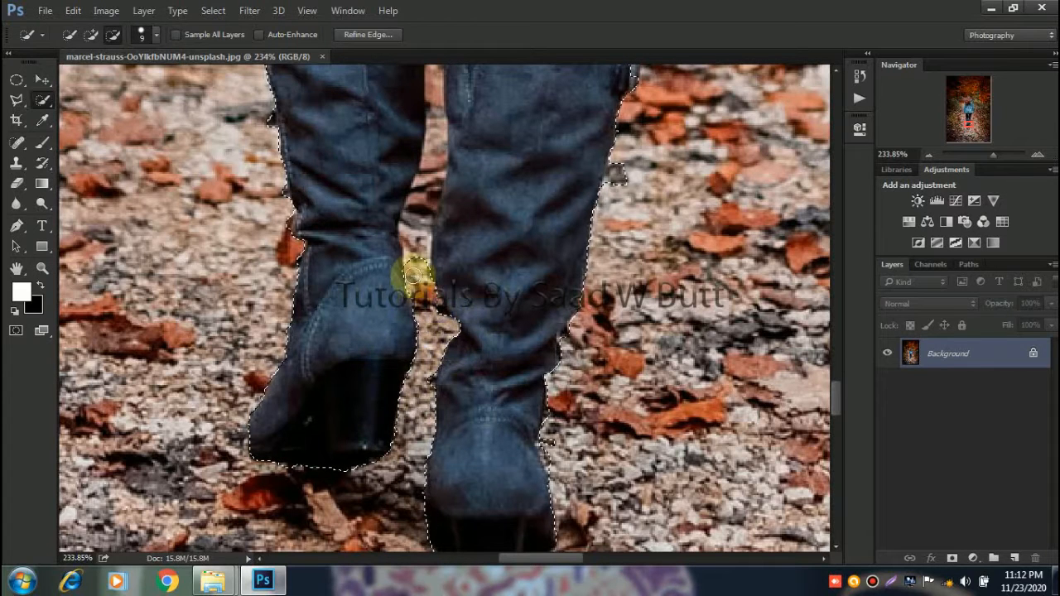
mouse_move(420, 237)
left_mouse_down()
mouse_move(435, 171)
mouse_move(414, 222)
left_mouse_up()
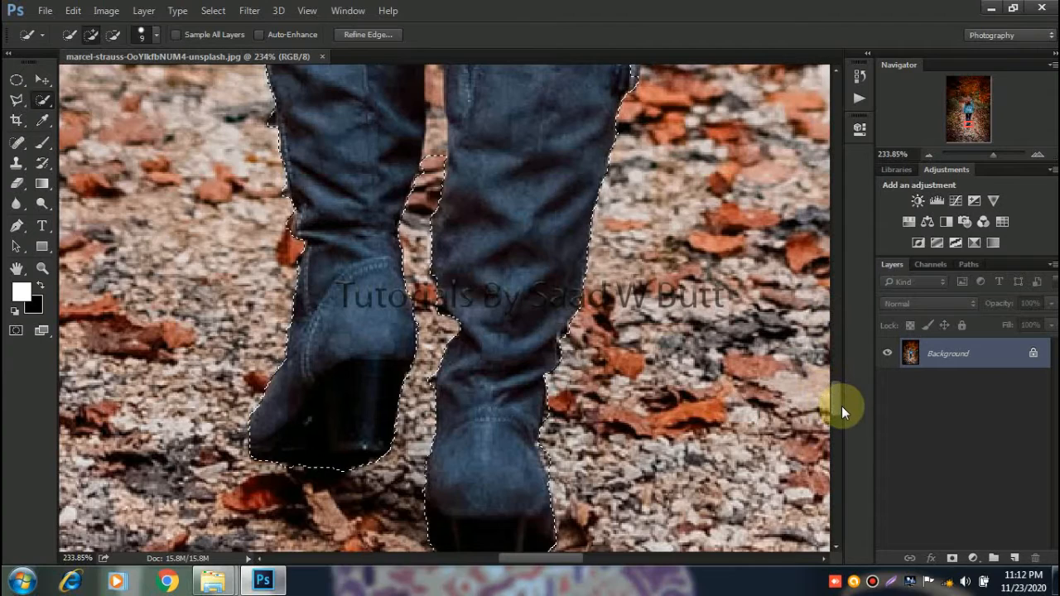
Subtract the background between the upper boots and legs, plus the stray patch at the outer edge of the right leg, from the selection
scroll(833, 388, "up", 5)
scroll(836, 394, "down", 3)
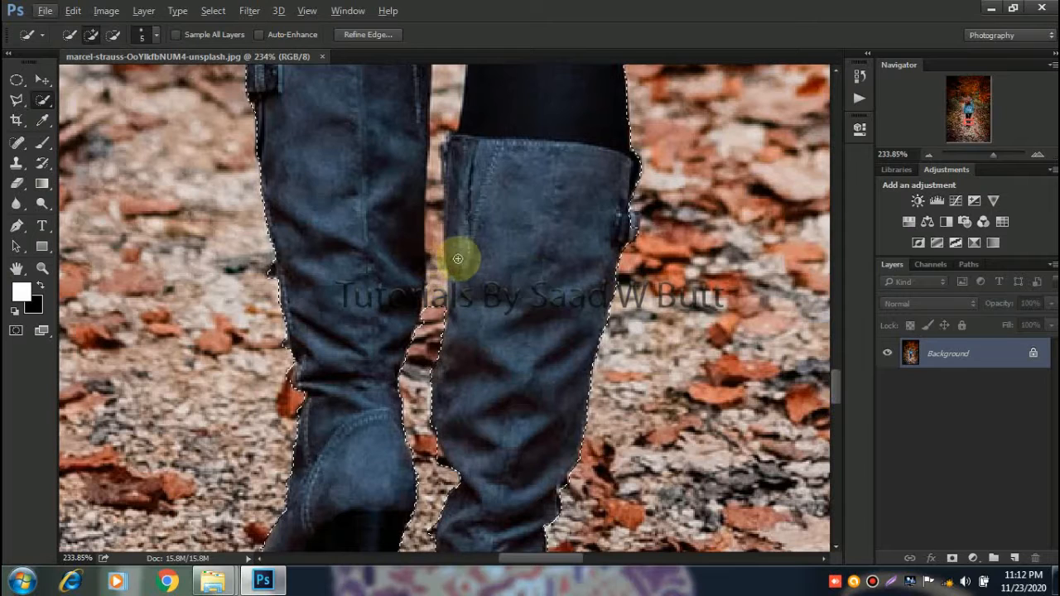
key("alt")
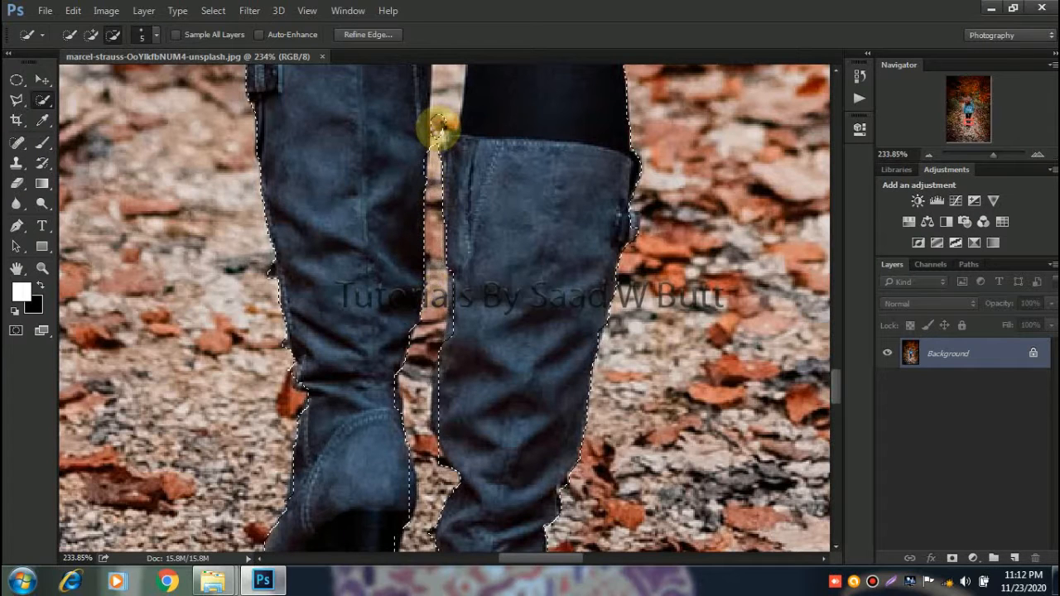
left_click(438, 134)
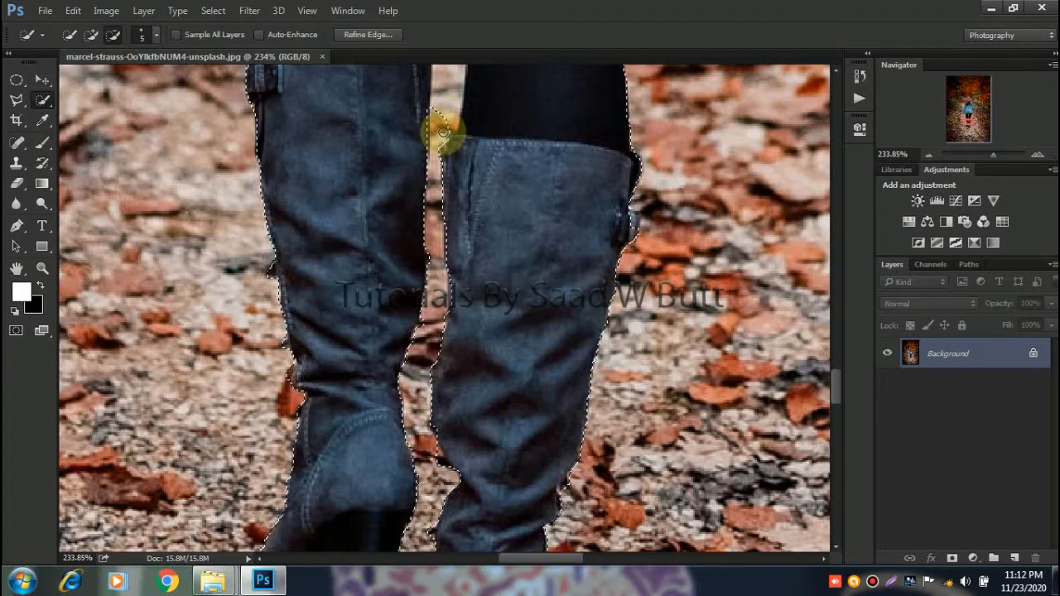
left_click_drag(445, 124, 446, 74)
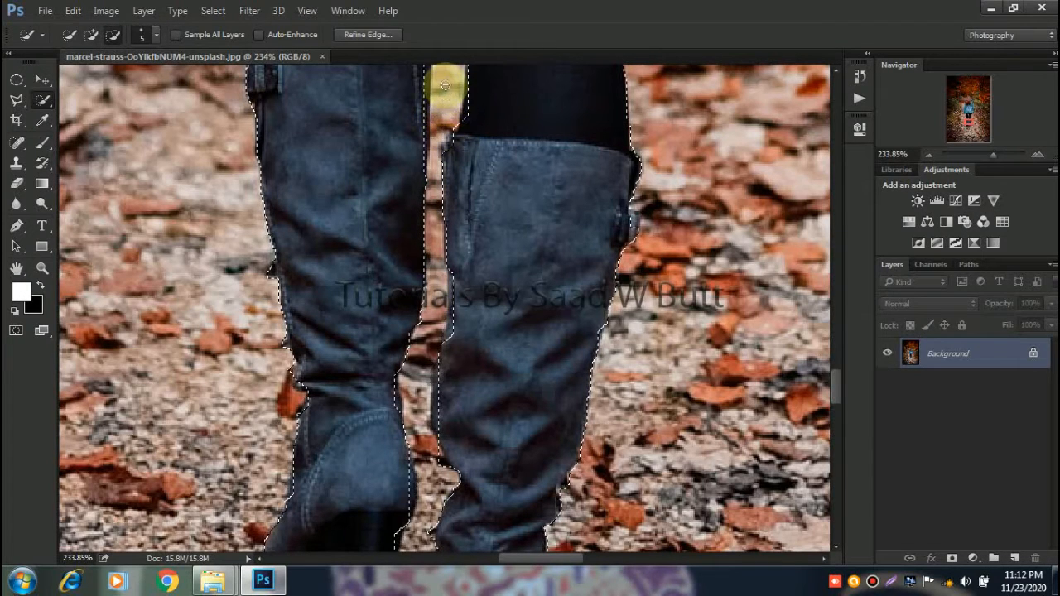
mouse_move(831, 373)
left_mouse_down()
mouse_move(827, 317)
mouse_move(833, 358)
left_mouse_up()
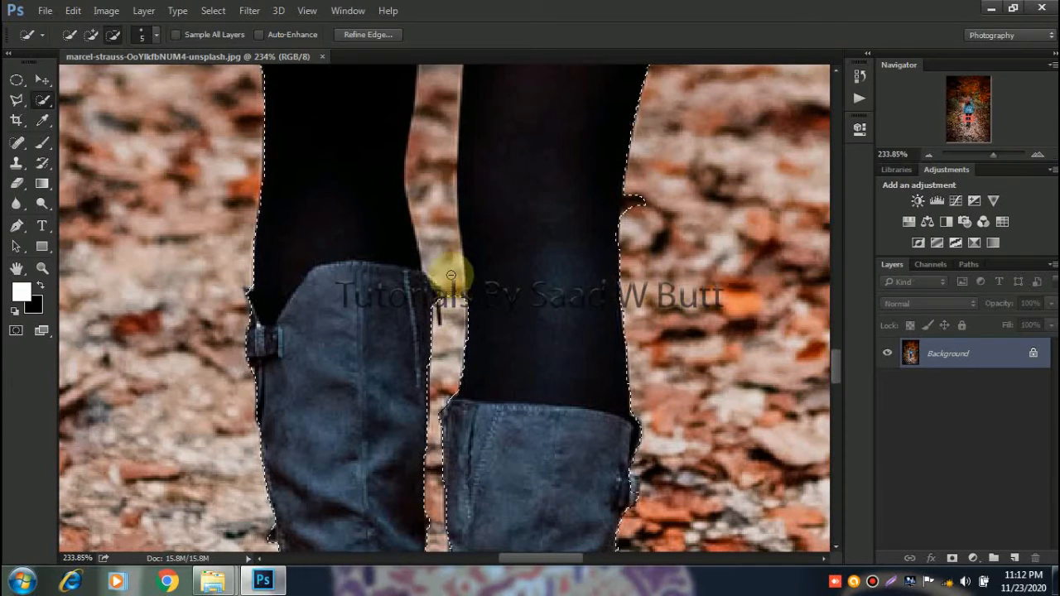
left_click_drag(435, 190, 433, 88)
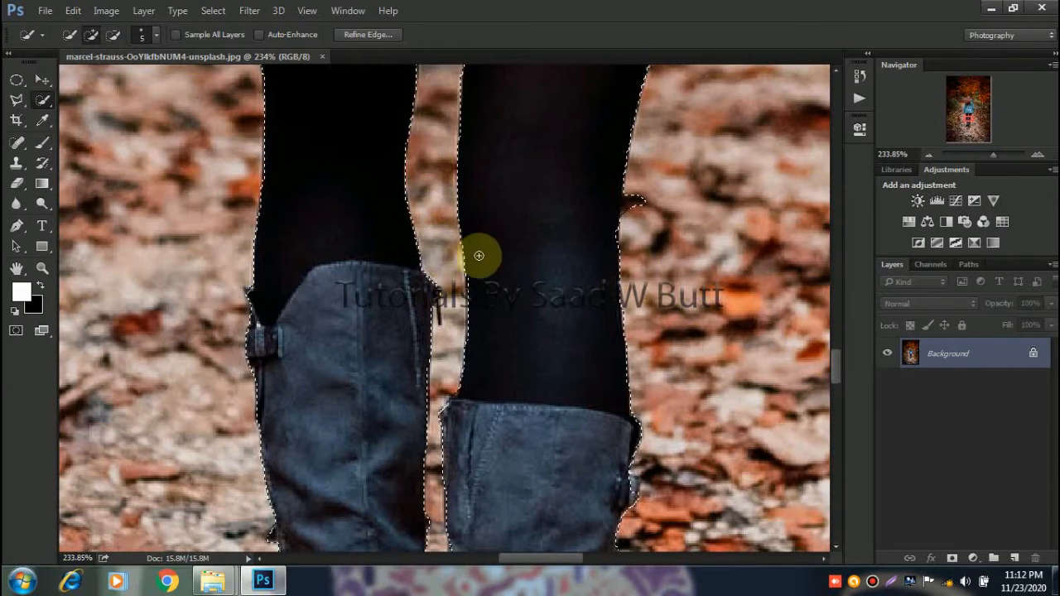
left_click_drag(635, 197, 625, 213)
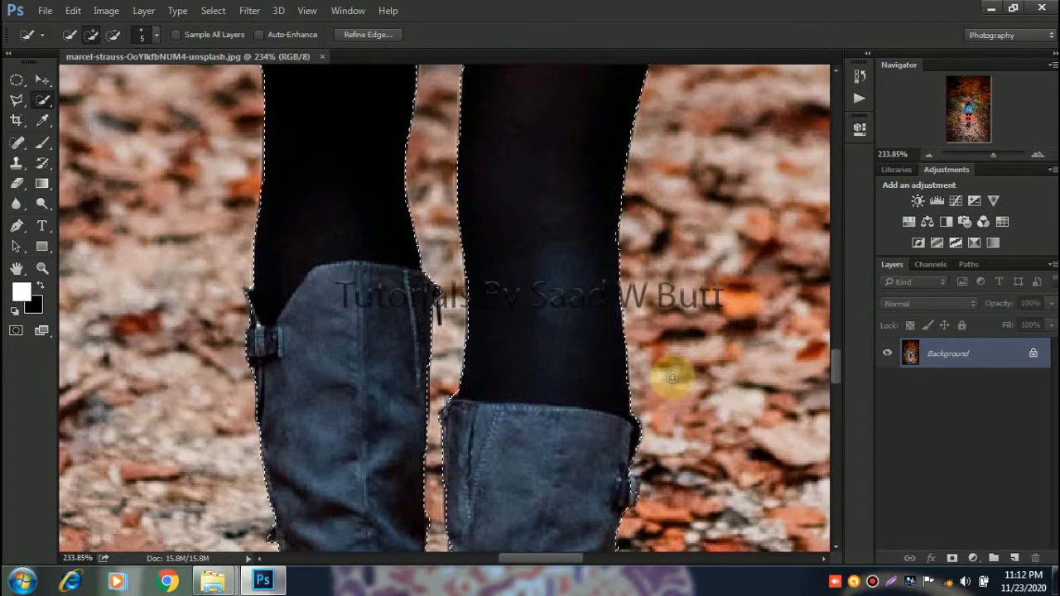
Add the woman's right hand to the selection and tidy the selection edge between the hand and the coat hem
left_click_drag(838, 371, 837, 345)
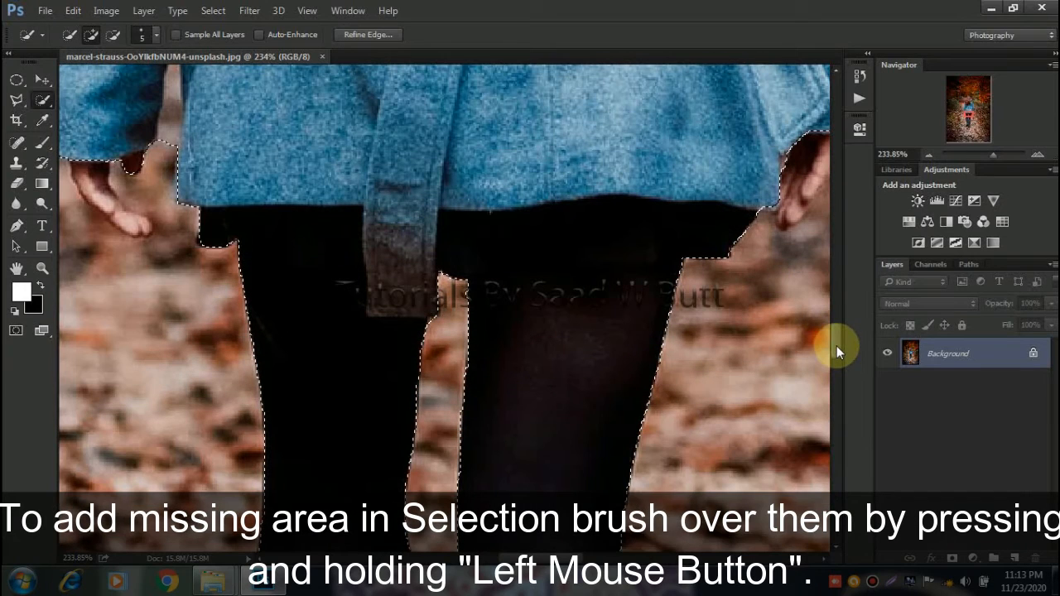
left_click_drag(522, 558, 572, 558)
mouse_move(491, 265)
left_mouse_down()
mouse_move(485, 201)
mouse_move(539, 142)
mouse_move(492, 165)
mouse_move(565, 221)
left_mouse_up()
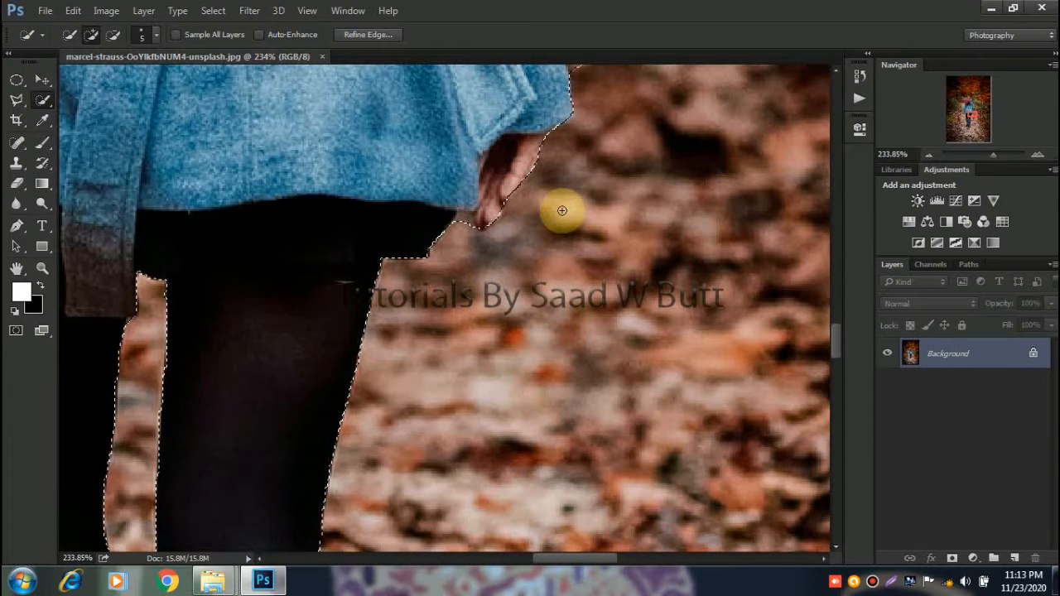
mouse_move(460, 218)
left_mouse_down()
mouse_move(449, 213)
mouse_move(466, 229)
mouse_move(462, 218)
left_mouse_up()
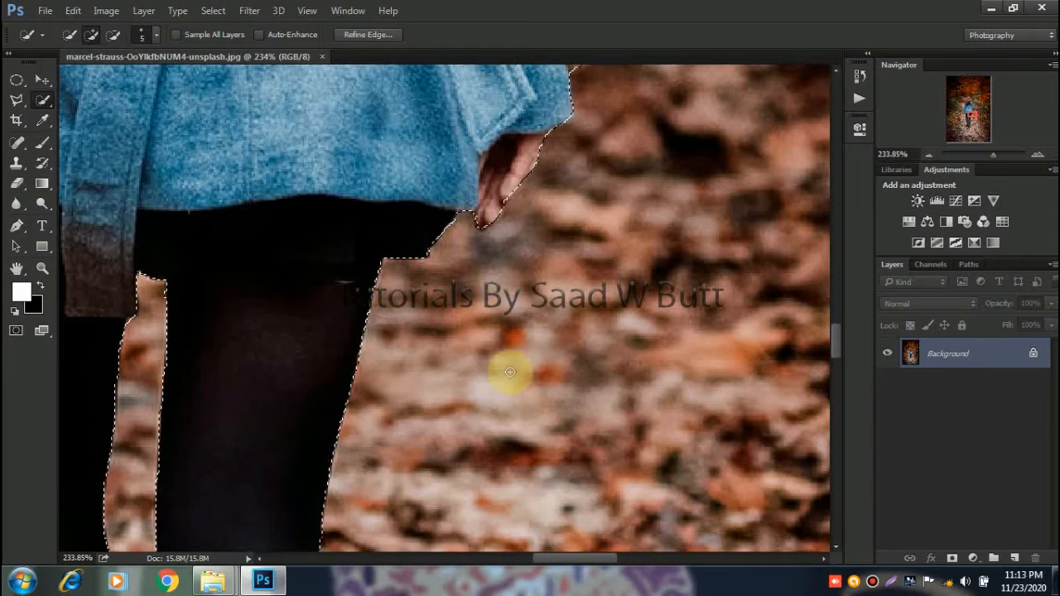
Add the woman's left hand to the selection and subtract the background between its fingers and the coat
left_click_drag(610, 559, 553, 561)
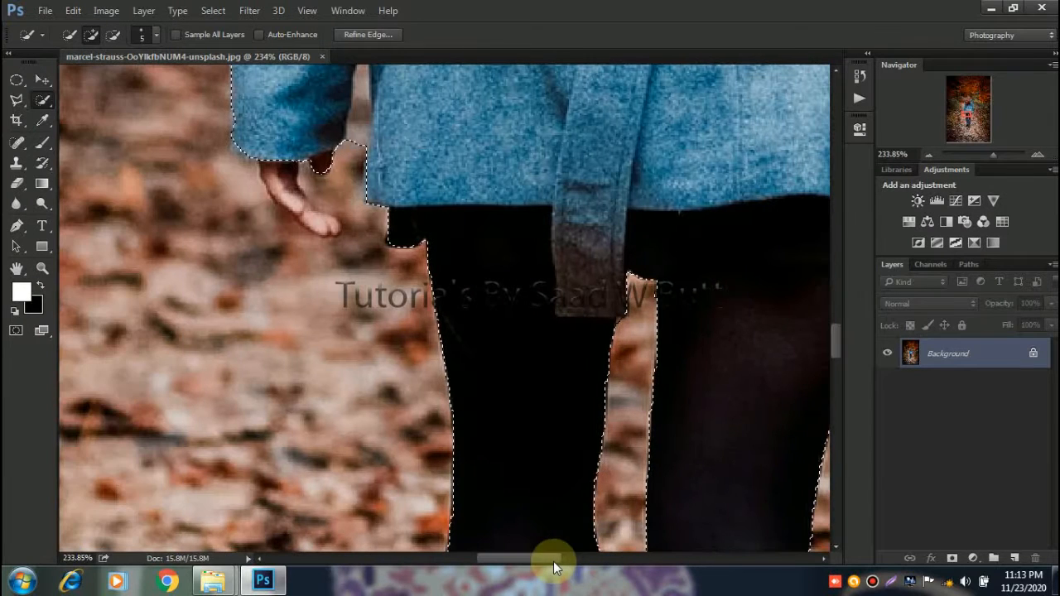
left_click_drag(303, 214, 279, 178)
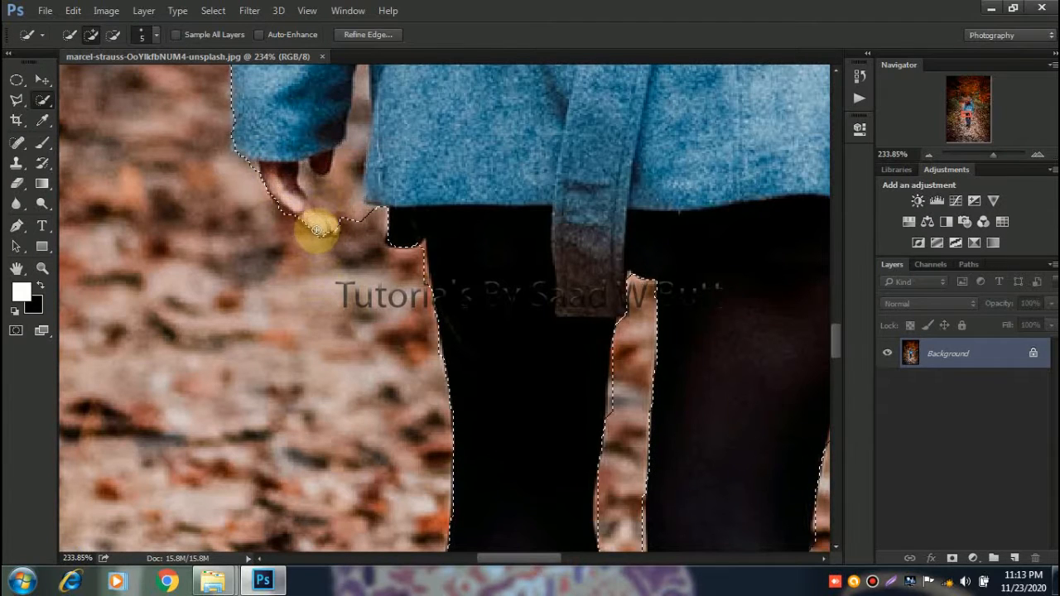
mouse_move(326, 235)
left_mouse_down()
mouse_move(339, 235)
mouse_move(314, 239)
mouse_move(367, 229)
left_mouse_up()
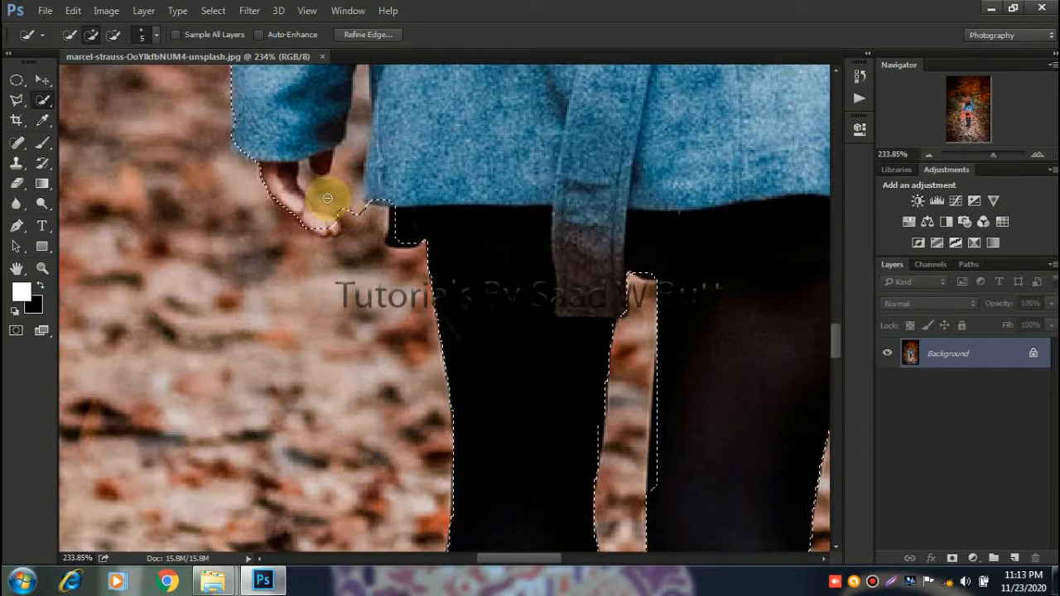
mouse_move(353, 201)
left_mouse_down()
mouse_move(361, 226)
mouse_move(361, 97)
mouse_move(357, 141)
left_mouse_up()
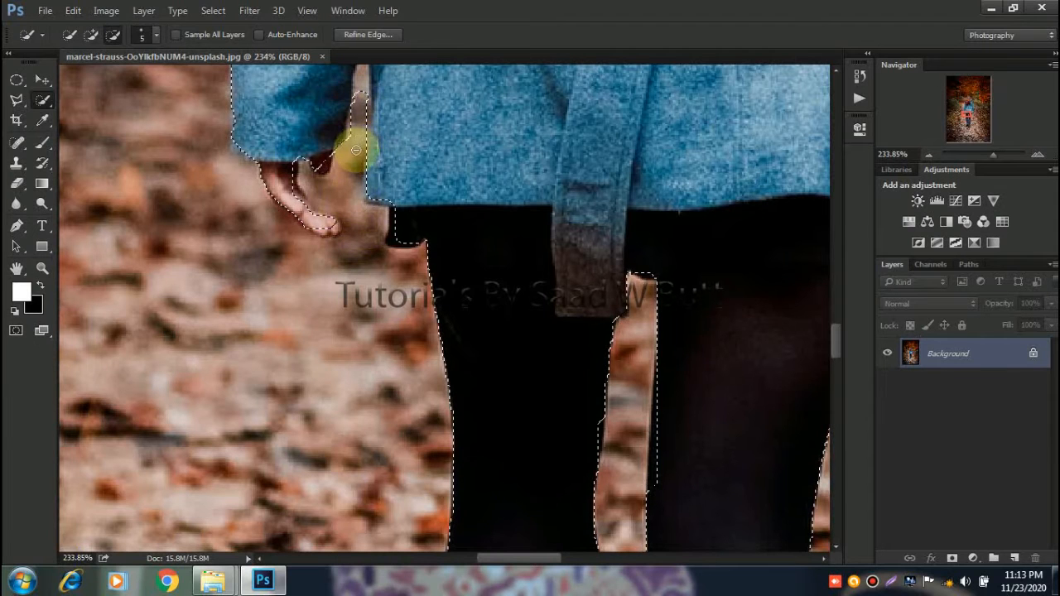
Subtract the lower part of the narrow gap between the left sleeve and the coat with a 3 px brush
scroll(372, 104, "down", 2)
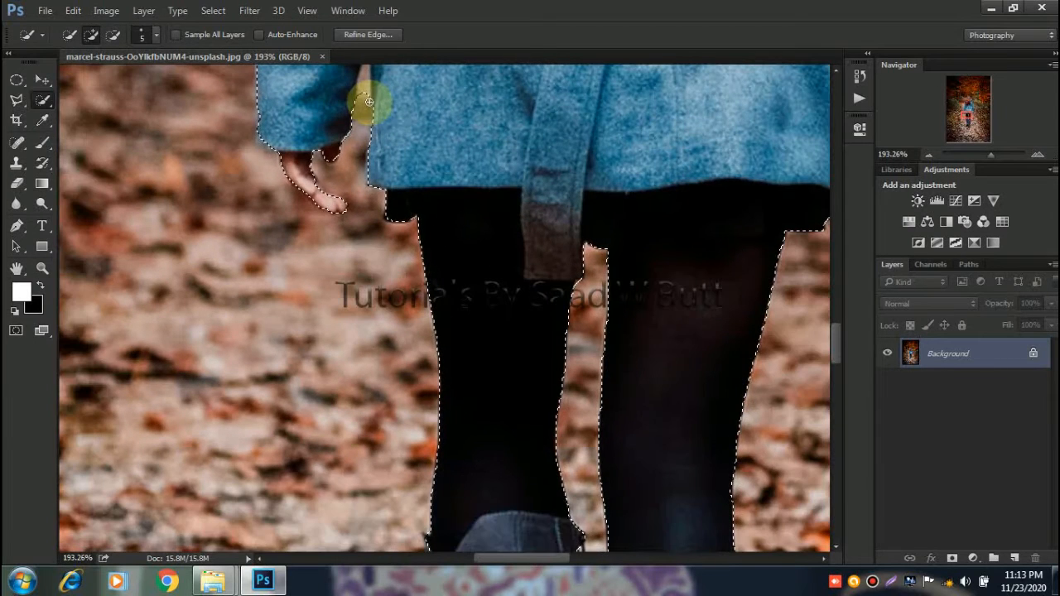
left_click_drag(356, 71, 379, 243)
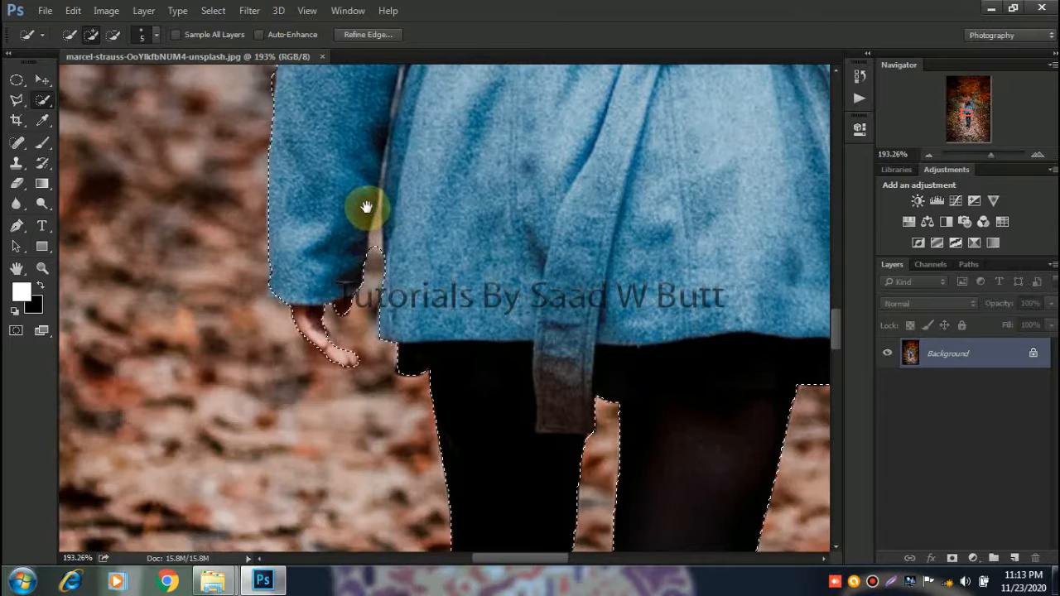
scroll(366, 206, "up", 3)
key("alt")
left_click_drag(388, 243, 386, 294)
key("bracketleft")
key("bracketleft")
key("bracketleft")
key("bracketleft")
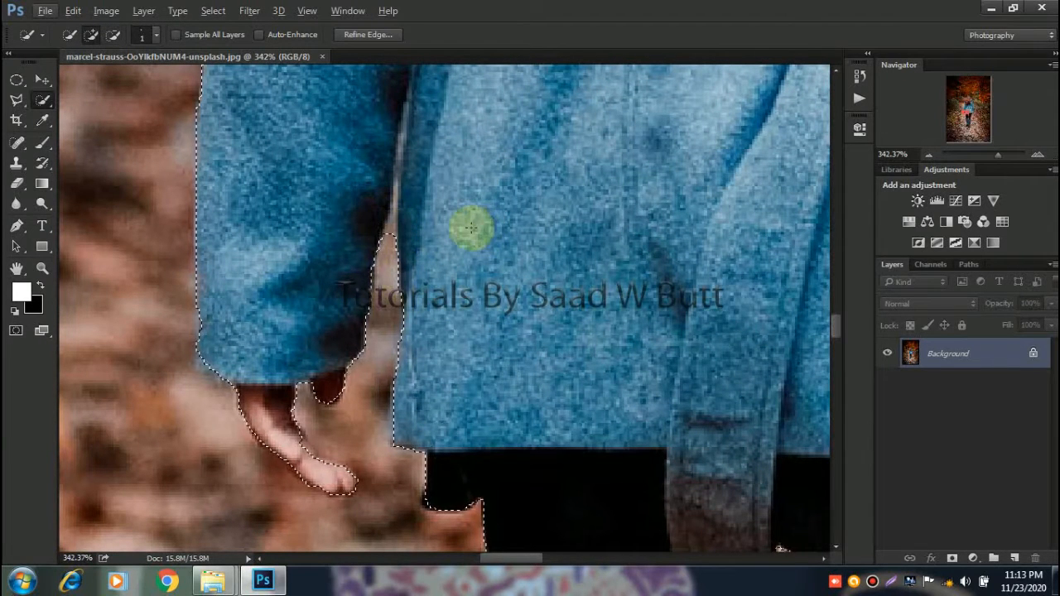
key("bracketright")
key("bracketright")
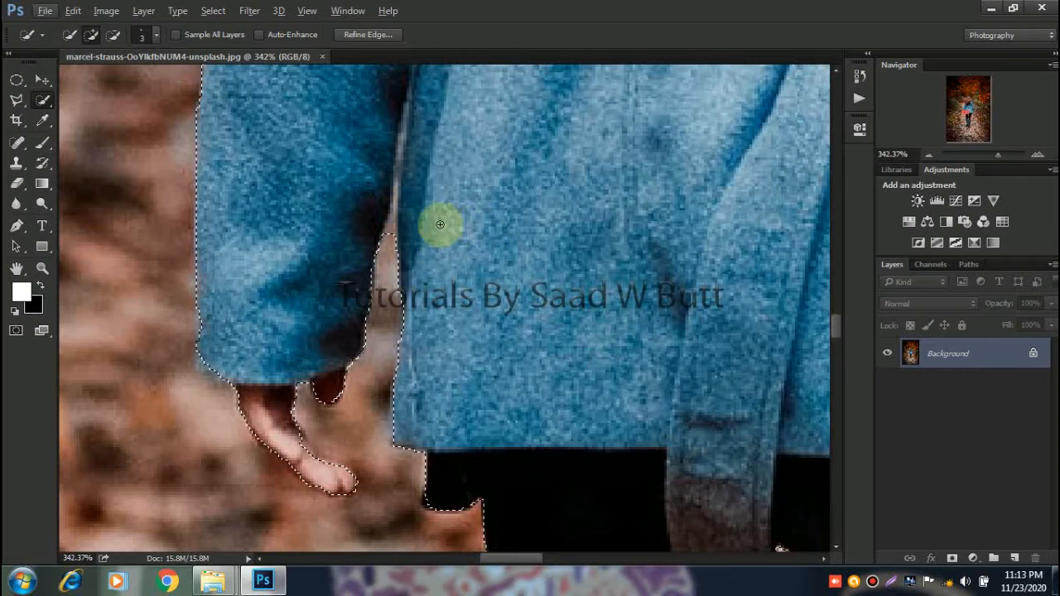
left_click(389, 228, "alt")
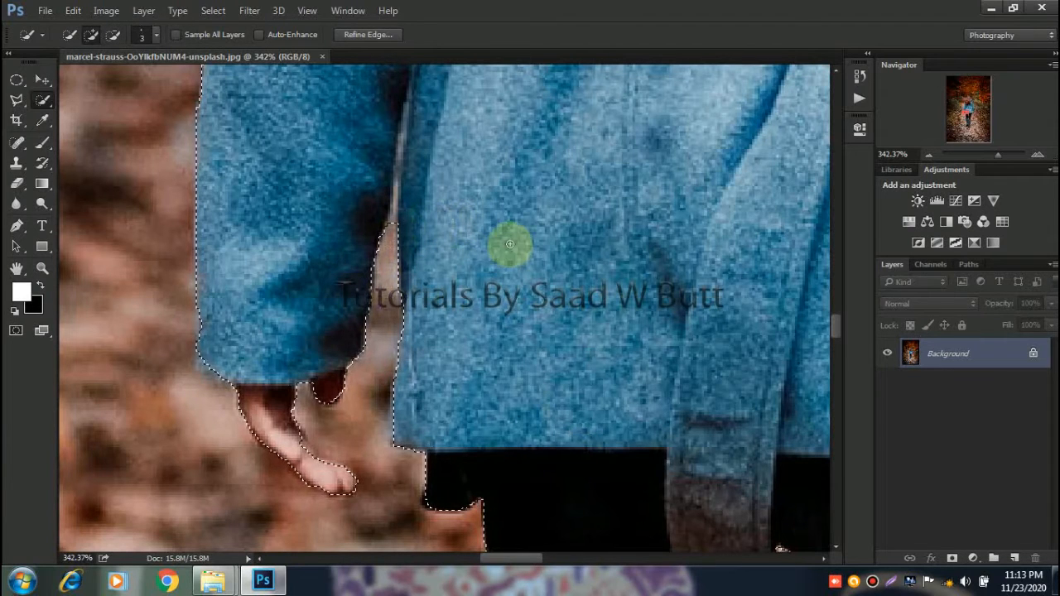
Subtract the narrow background gap between the left sleeve and the coat beside the belt and waist with the 3 px brush
scroll(506, 239, "down", 5)
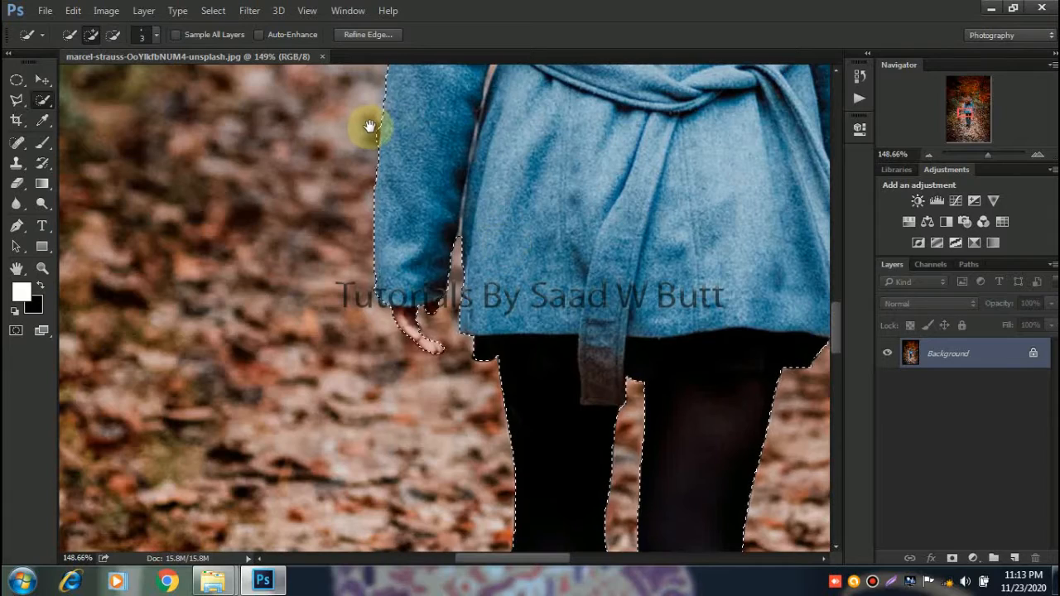
scroll(368, 128, "up", 6)
scroll(384, 142, "up", 1)
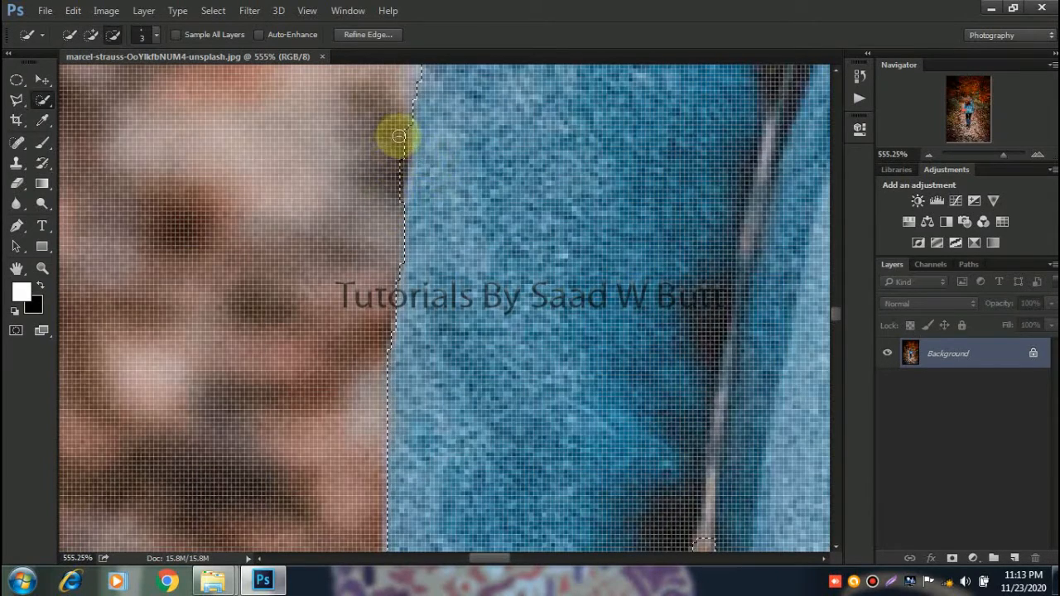
scroll(505, 167, "down", 8)
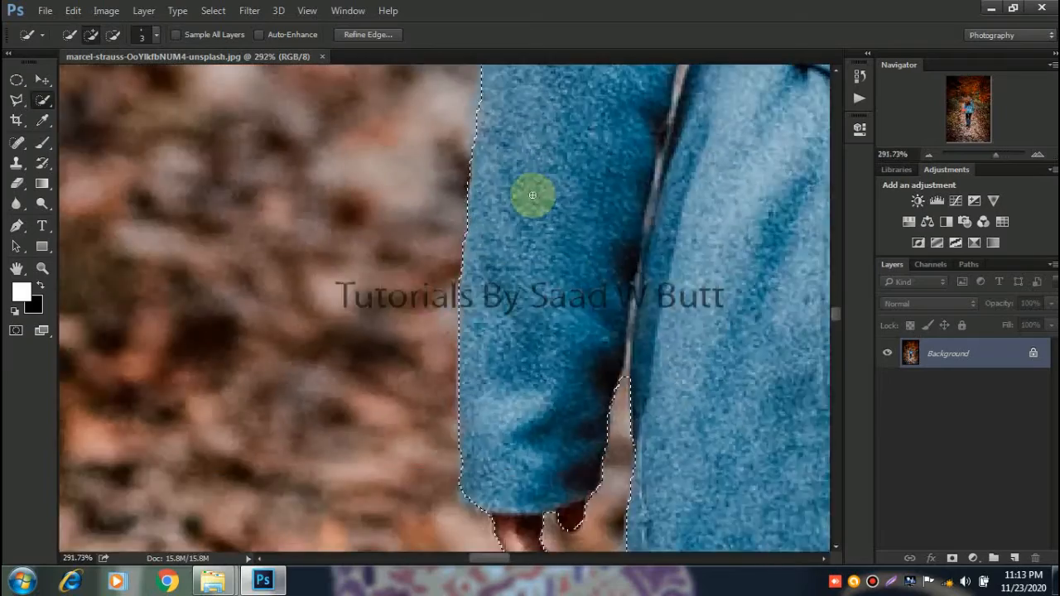
scroll(584, 149, "up", 5)
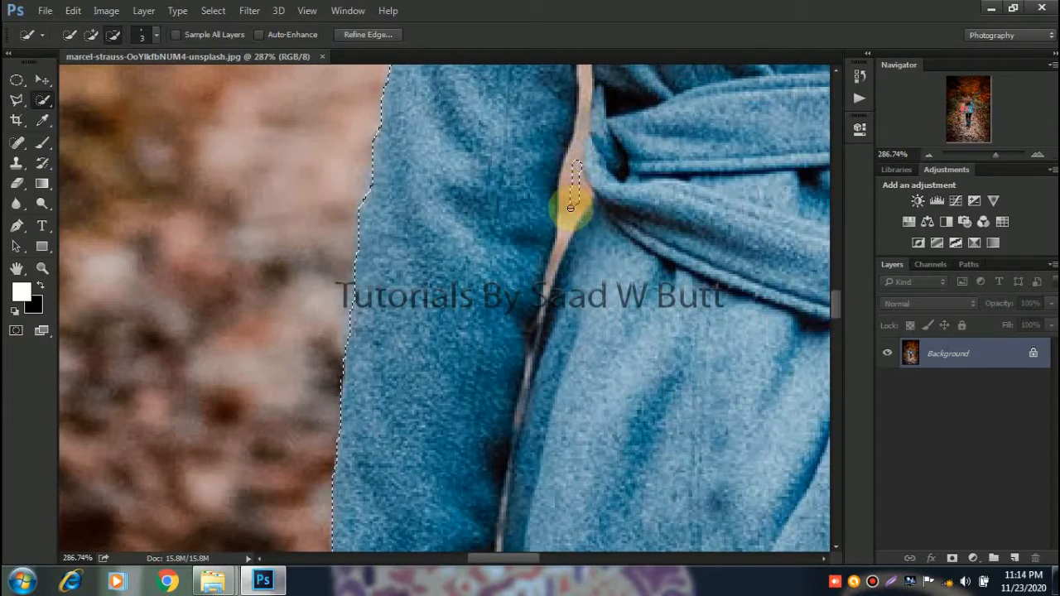
mouse_move(568, 170)
left_mouse_down()
mouse_move(568, 272)
mouse_move(558, 207)
mouse_move(564, 229)
left_mouse_up()
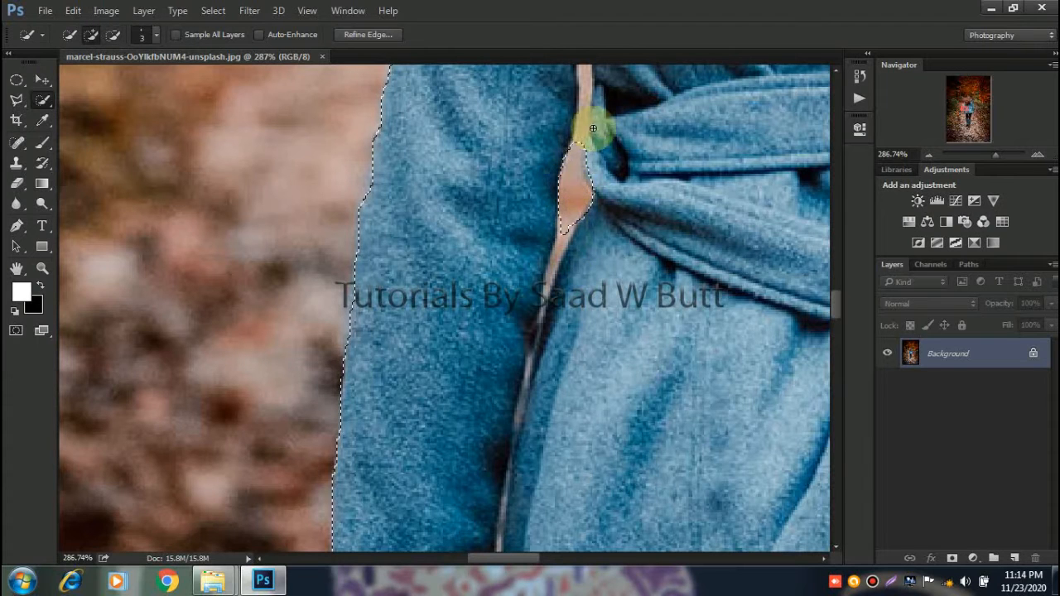
scroll(592, 129, "down", 1)
mouse_move(593, 102)
left_mouse_down()
mouse_move(598, 174)
mouse_move(586, 176)
left_mouse_up()
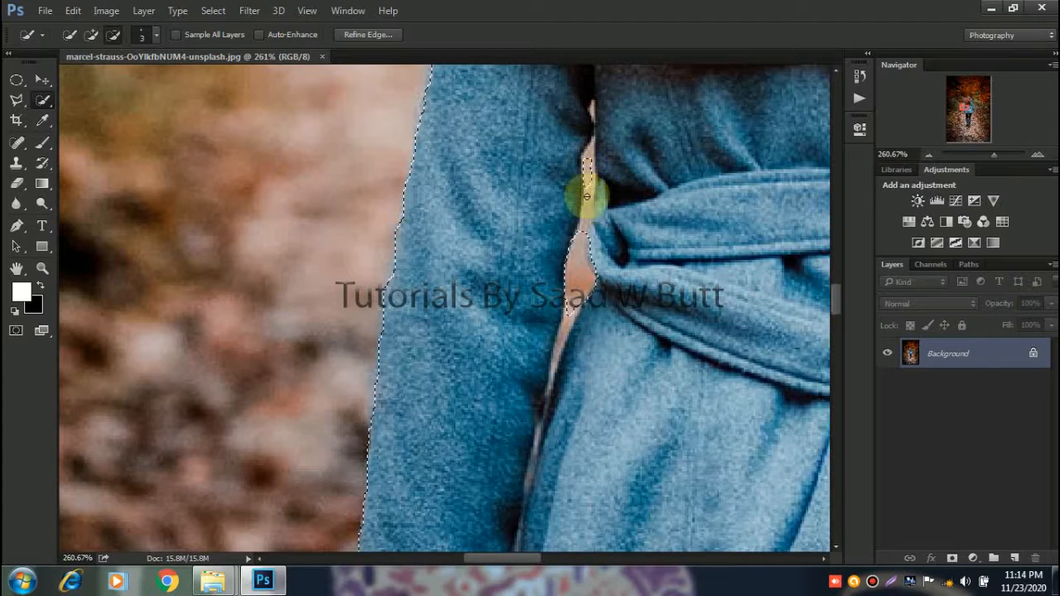
left_click_drag(579, 236, 600, 274)
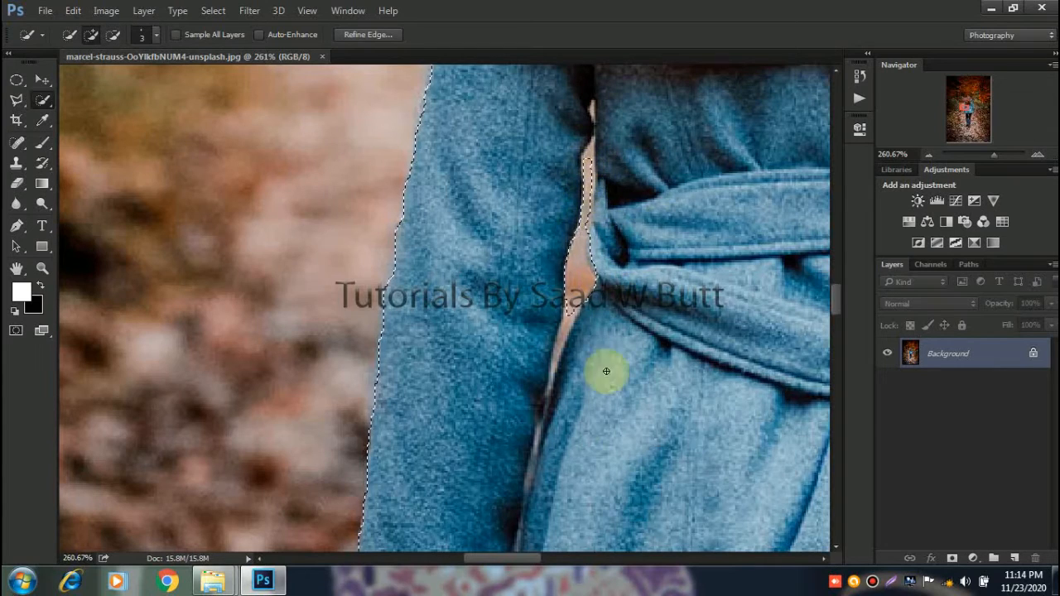
Add the missing left edge of the hair and the left shoulder of the coat to the selection with a 15 px brush
scroll(571, 398, "down", 5)
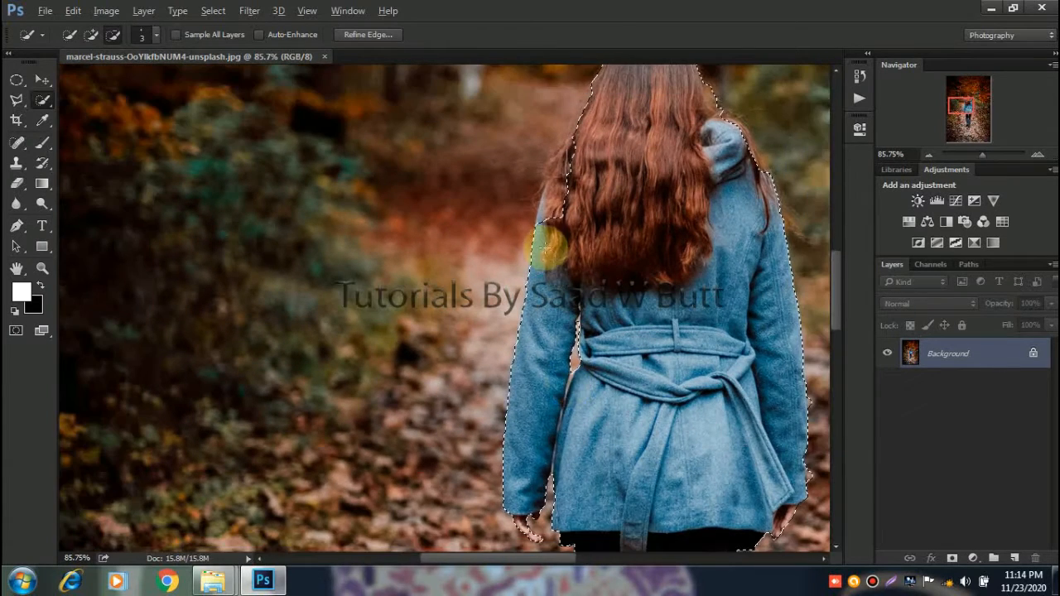
scroll(546, 232, "up", 2)
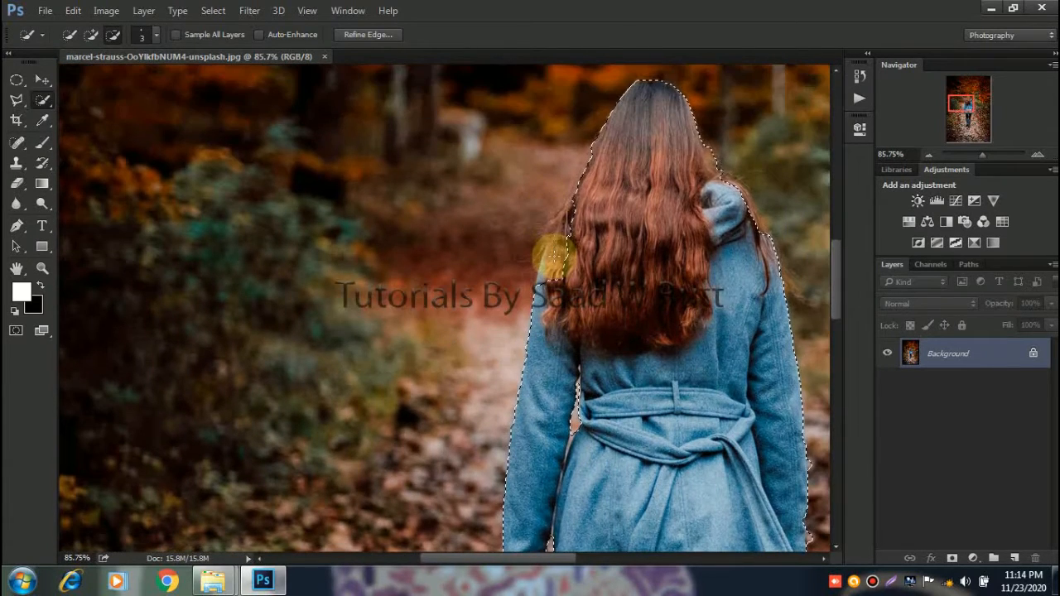
scroll(554, 255, "up", 4)
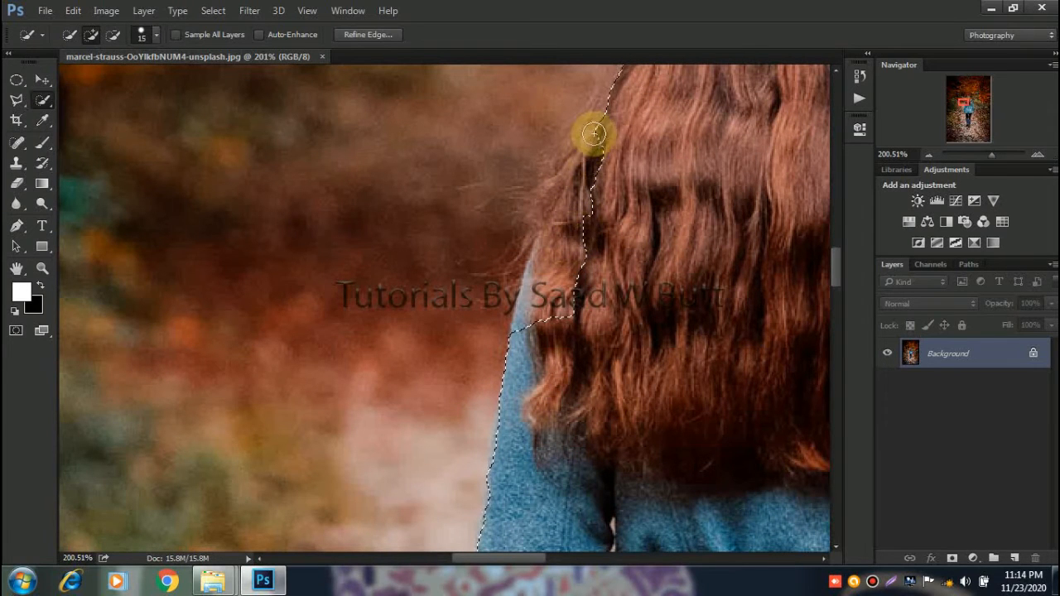
left_click_drag(595, 147, 552, 324)
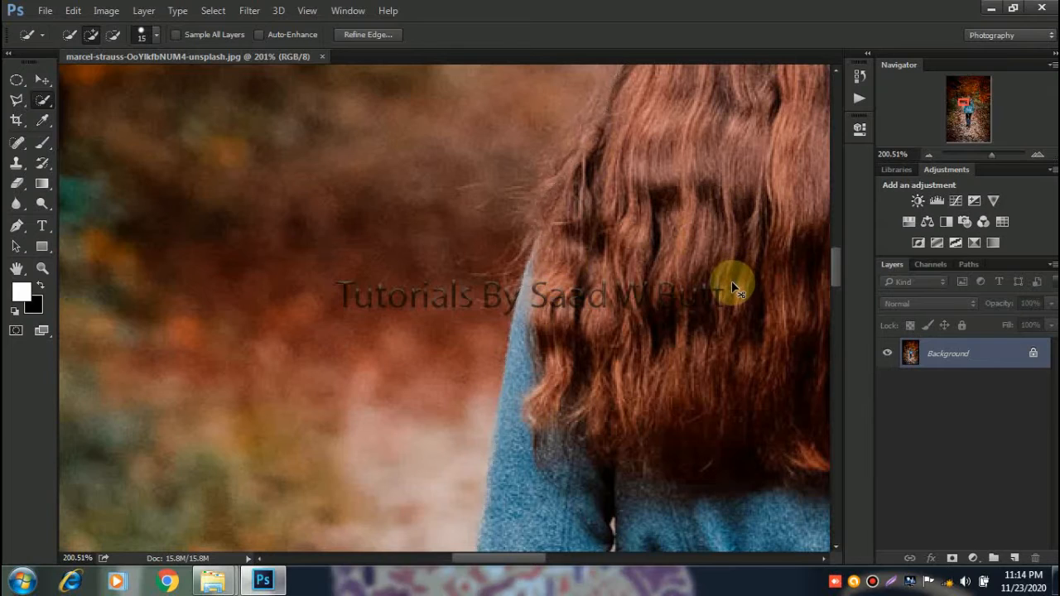
scroll(733, 281, "down", 4)
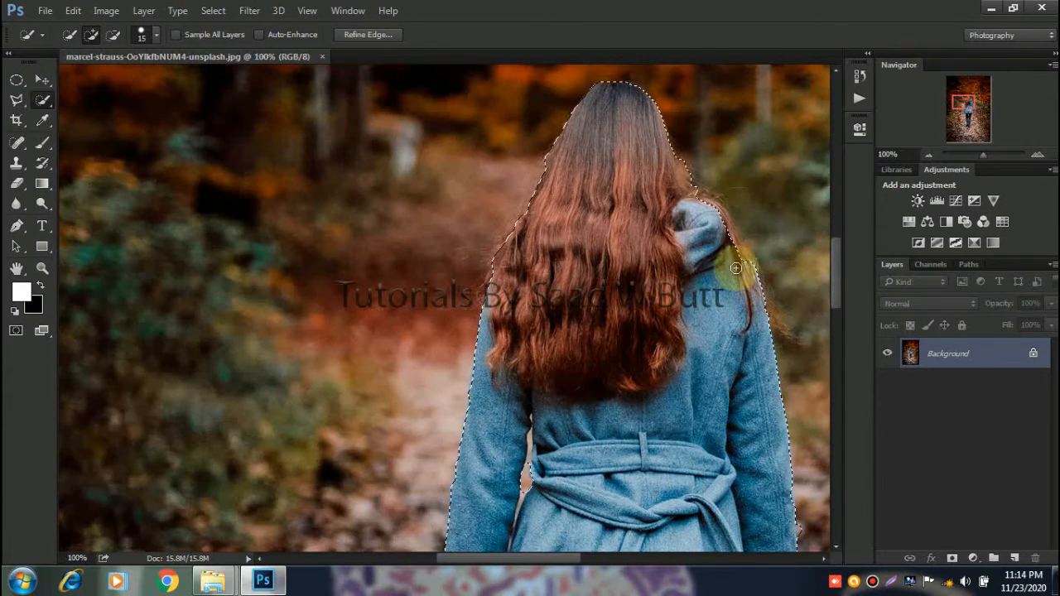
Copy the selected woman to a new layer and hide the Background layer
scroll(752, 196, "down", 5)
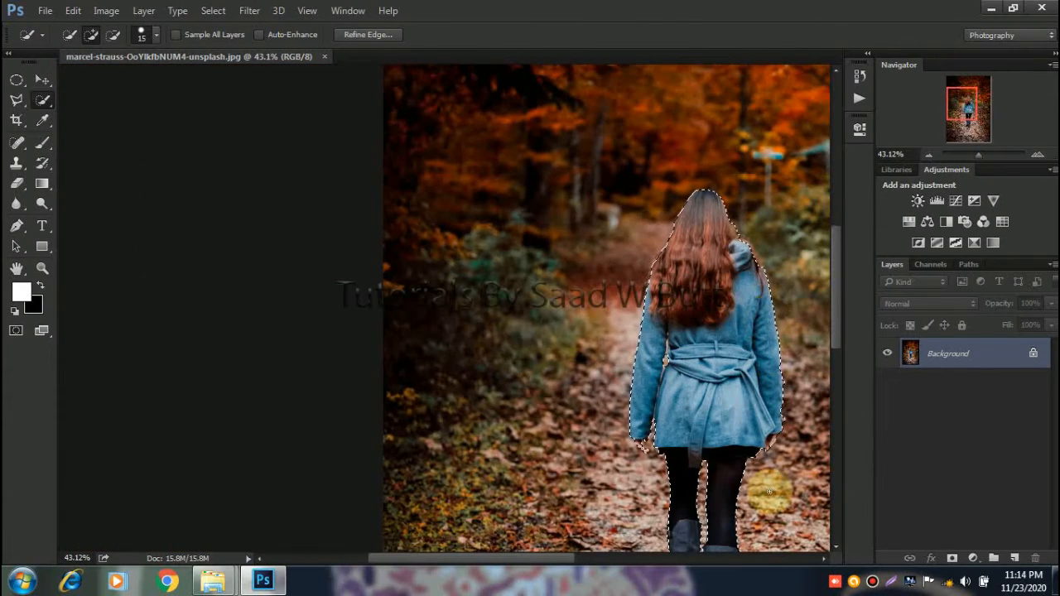
scroll(774, 467, "down", 2)
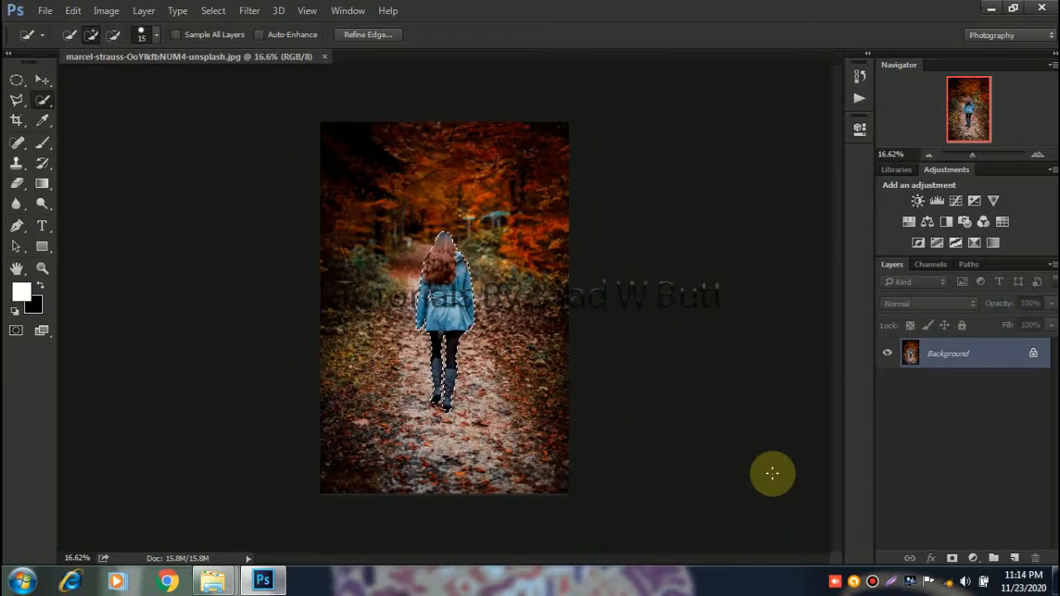
scroll(438, 454, "up", 2)
scroll(475, 411, "up", 3)
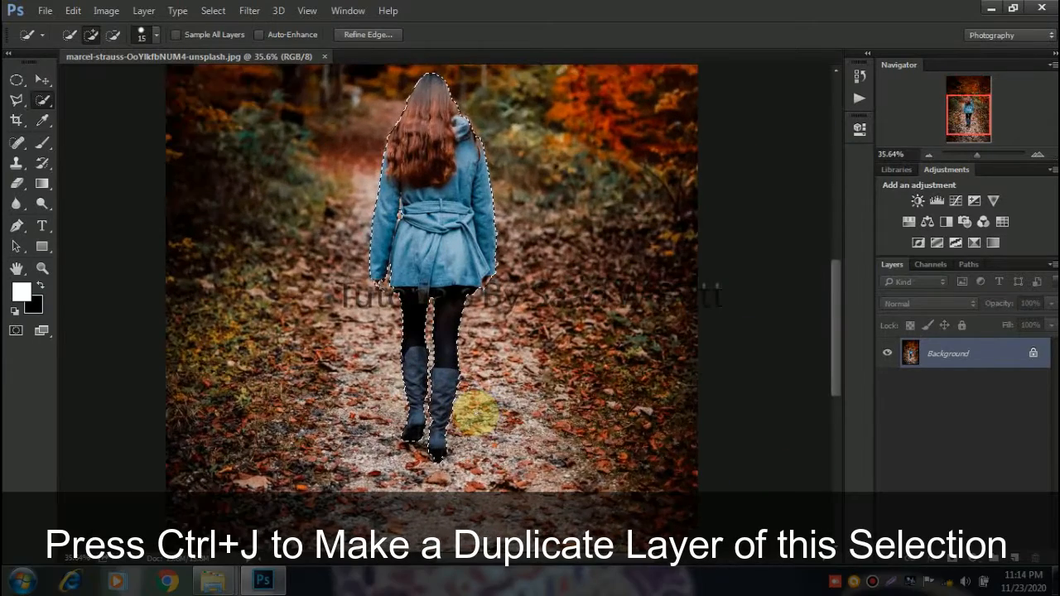
scroll(475, 411, "down", 1)
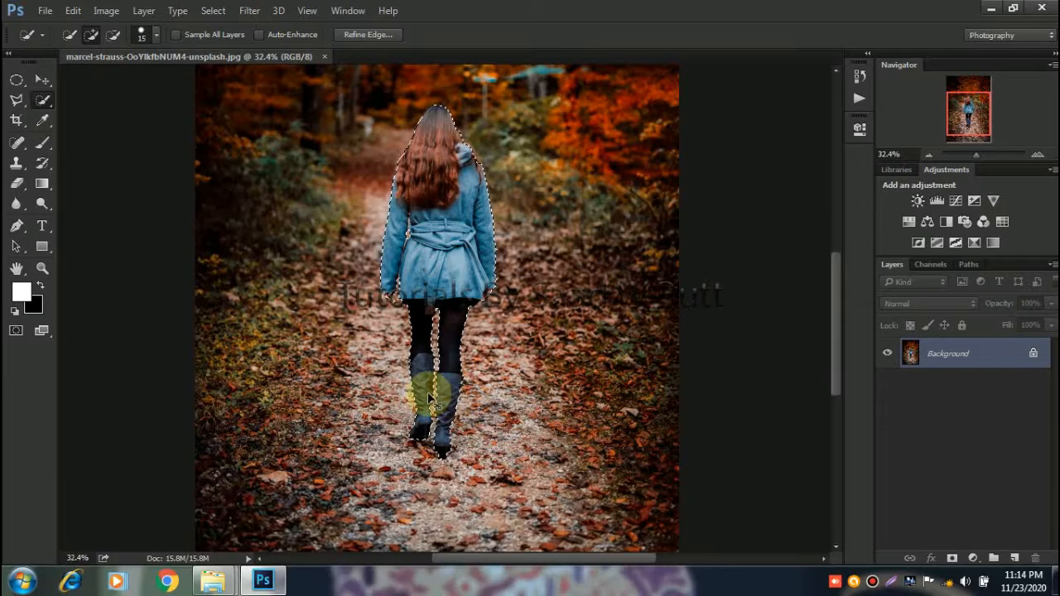
key("ctrl+j")
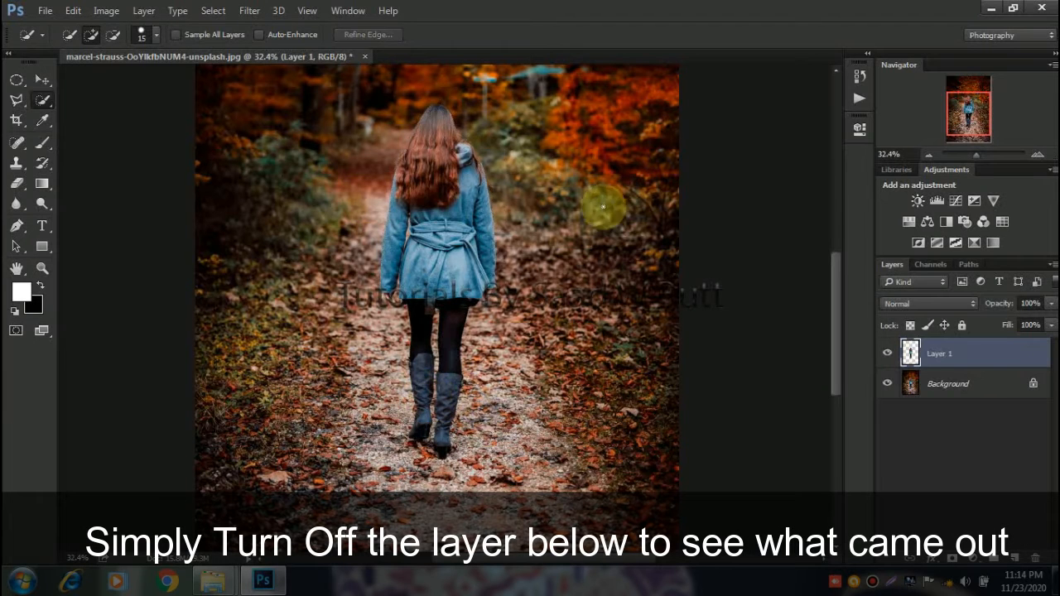
left_click(887, 384)
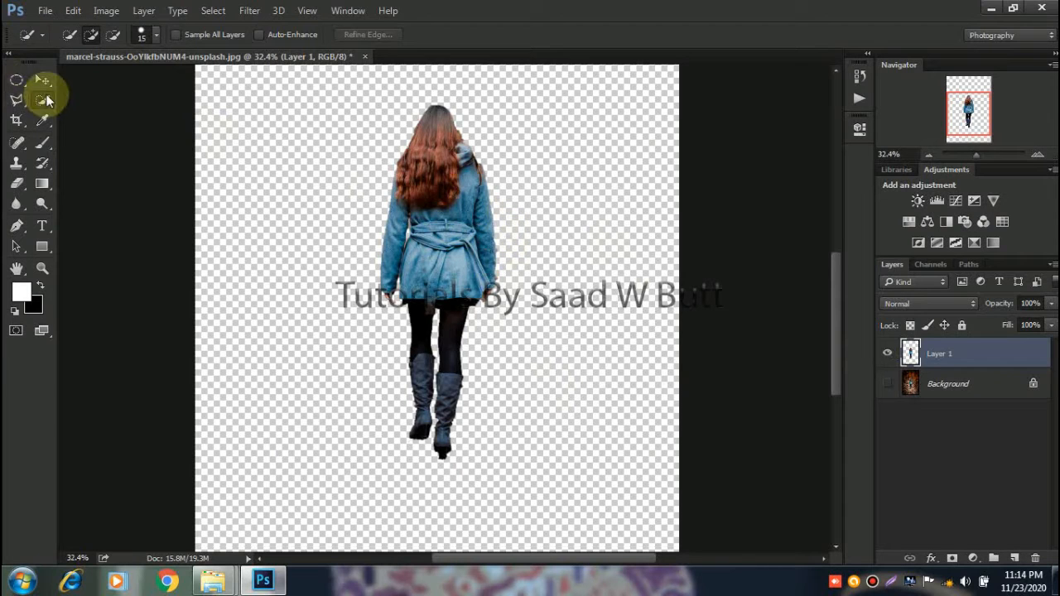
Open the road photo luke-stackpoole-ZRsJmpt9pNI-unsplash (1) from the Lecture 3 folder in Photoshop as a separate document, with the Move tool active
left_click(47, 81)
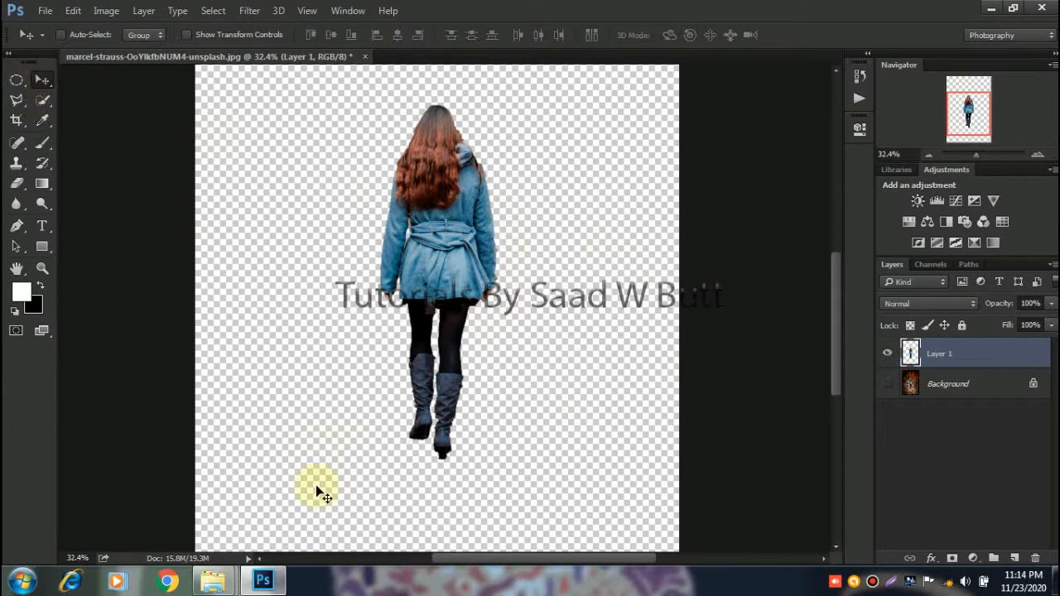
mouse_move(228, 572)
left_click(158, 485)
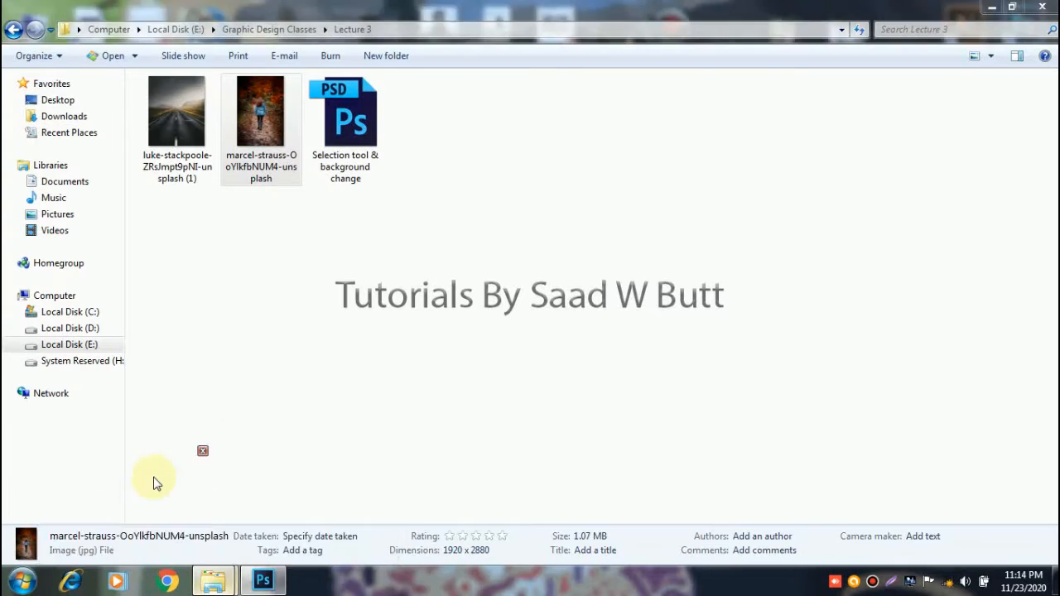
left_click_drag(177, 116, 430, 12)
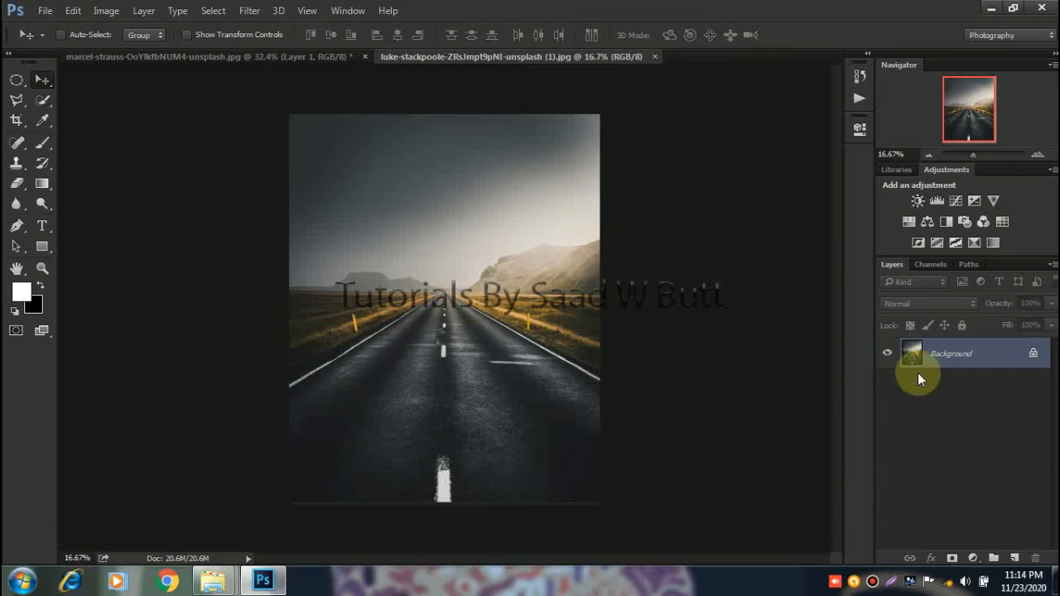
Unlock the road photo's layer and bring it into the woman's document, beneath the cut-out layer
left_click(1033, 354)
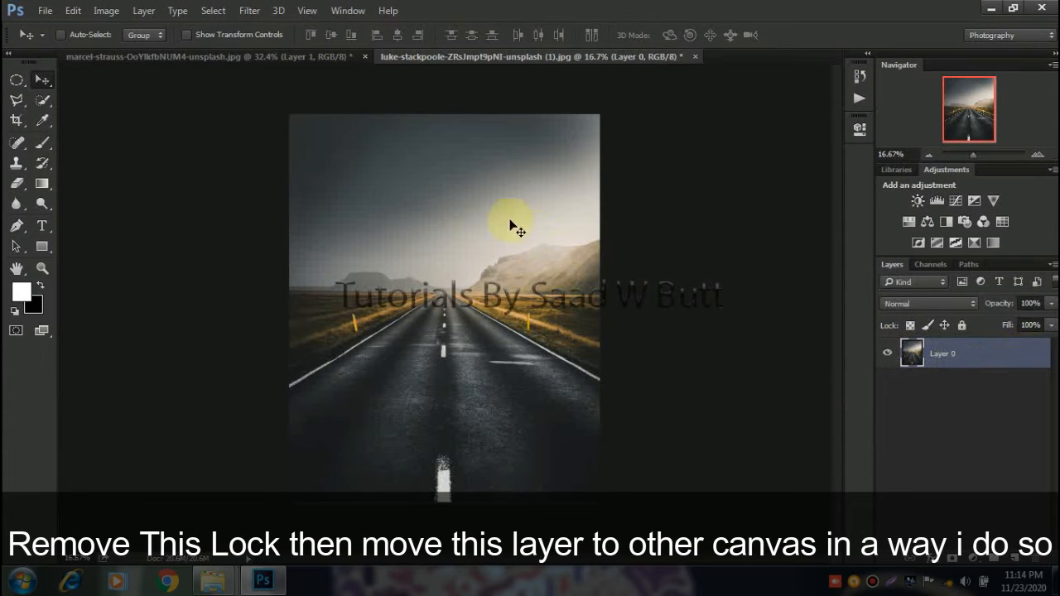
left_click_drag(379, 154, 420, 192)
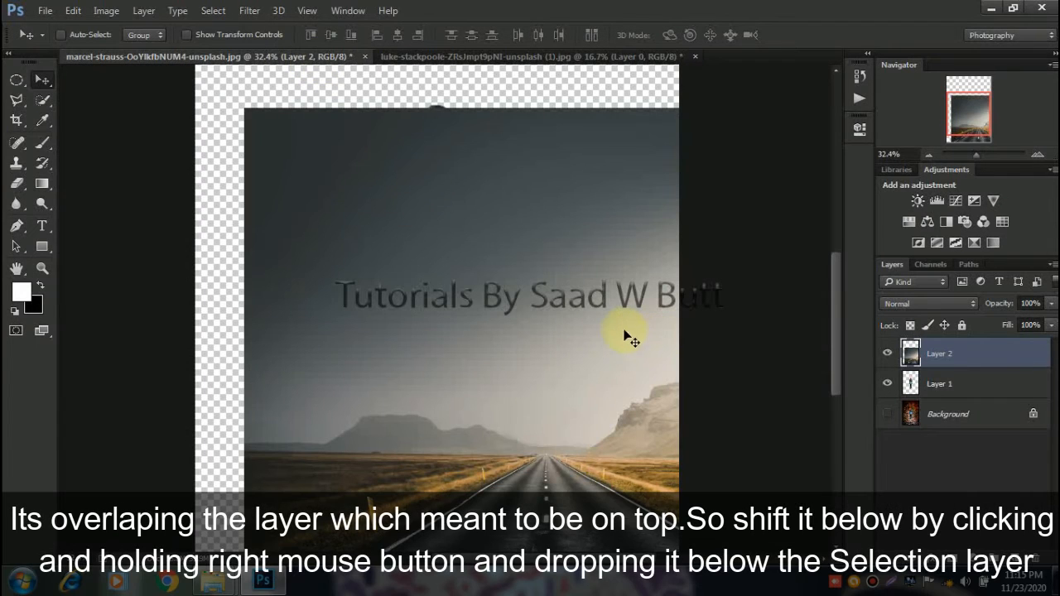
left_click_drag(910, 358, 915, 398)
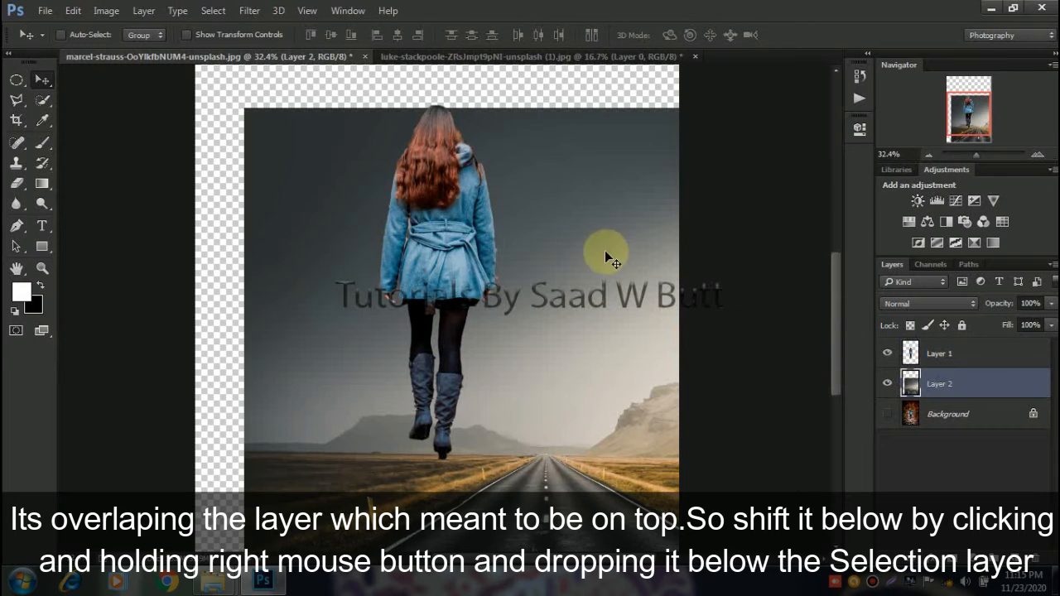
Reposition the road layer so it covers the whole canvas and its centre line runs directly behind the woman
left_click_drag(605, 259, 607, 264)
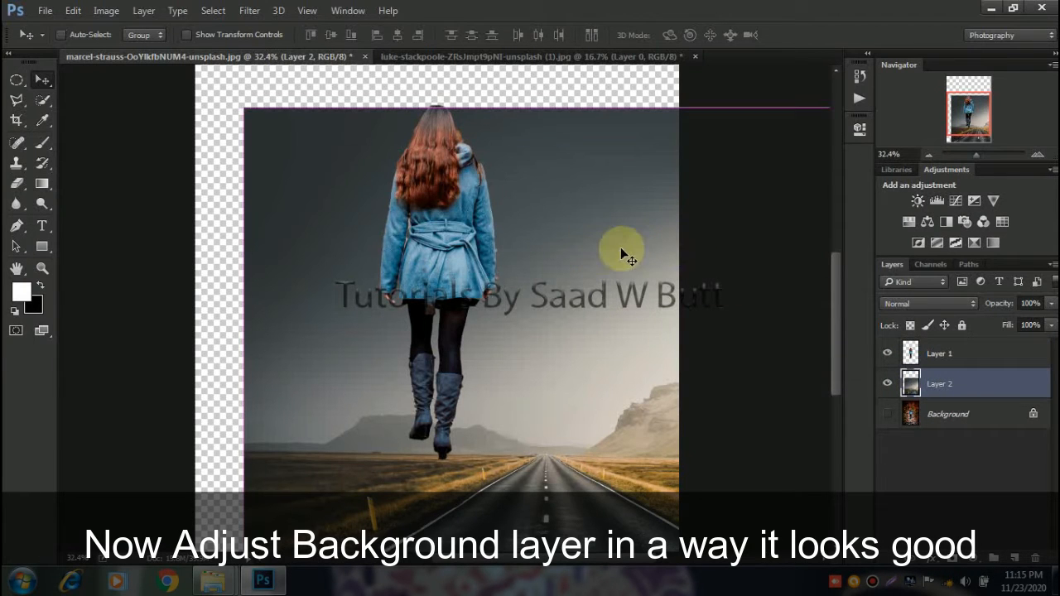
key("ctrl+0")
left_click_drag(552, 305, 522, 194)
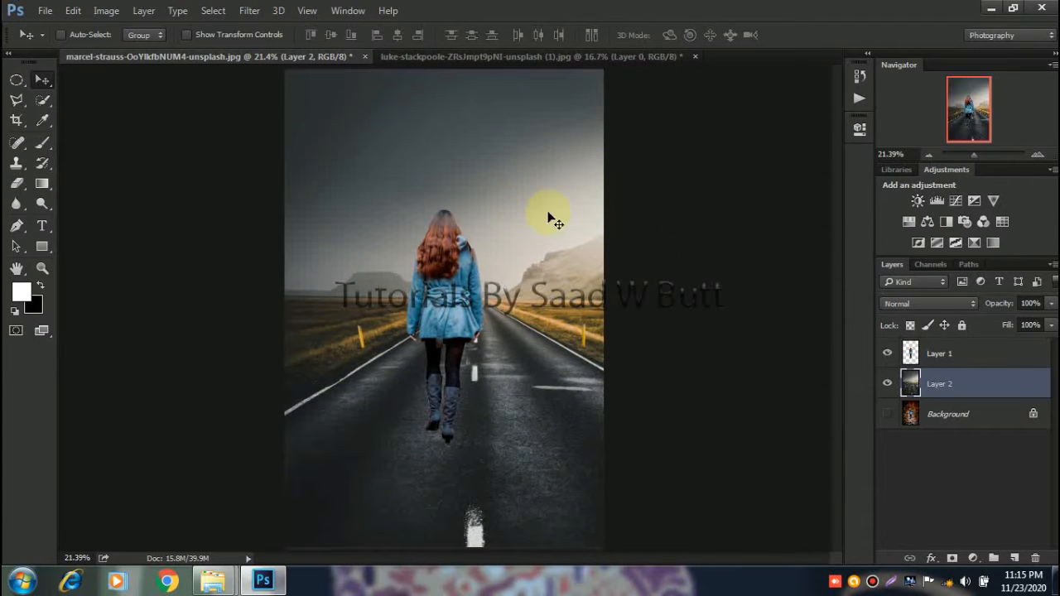
scroll(555, 357, "down", 2)
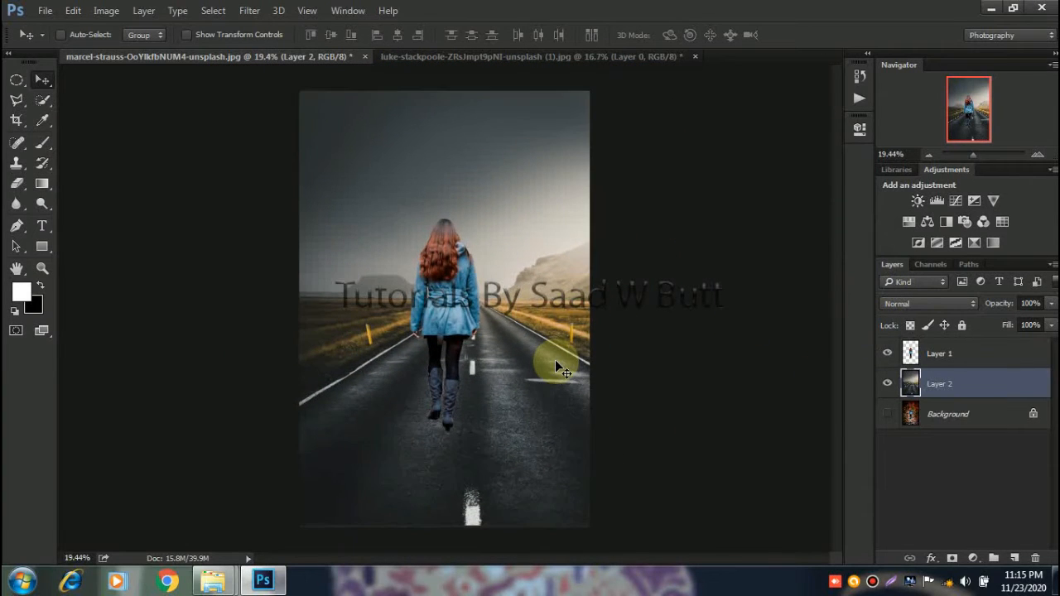
left_click_drag(517, 381, 491, 369)
Scale the woman layer proportionally to about 77% with Free Transform and place her lower on the road, just above the near centre-line dash
left_click(915, 353)
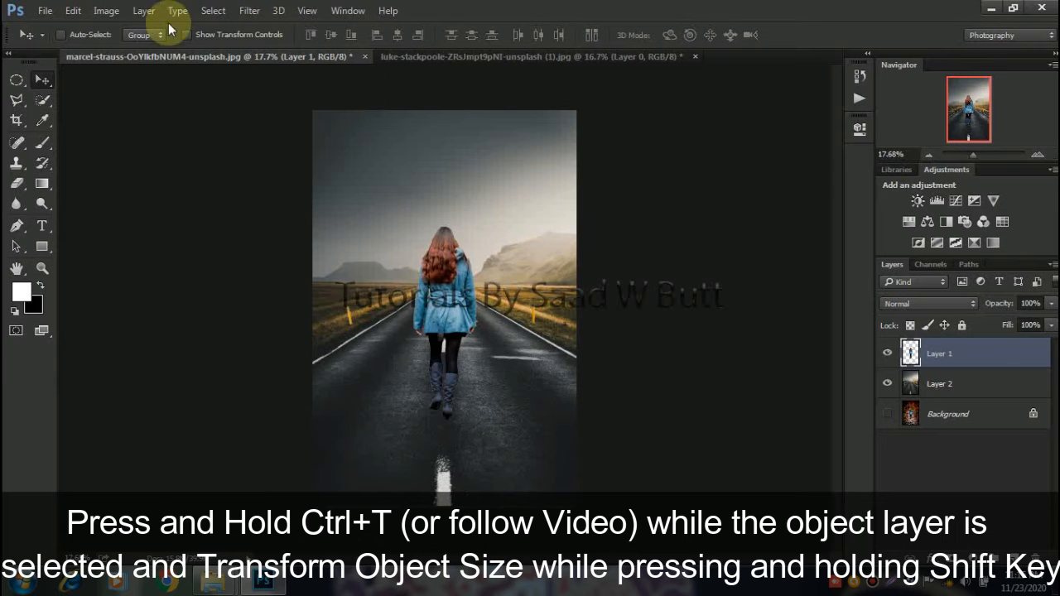
left_click(101, 11)
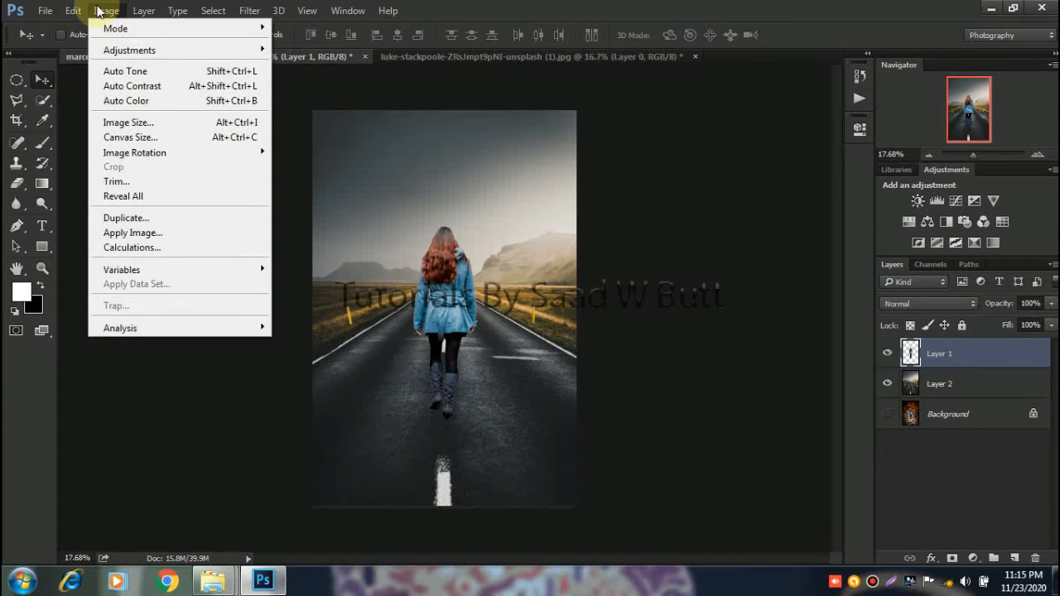
mouse_move(45, 11)
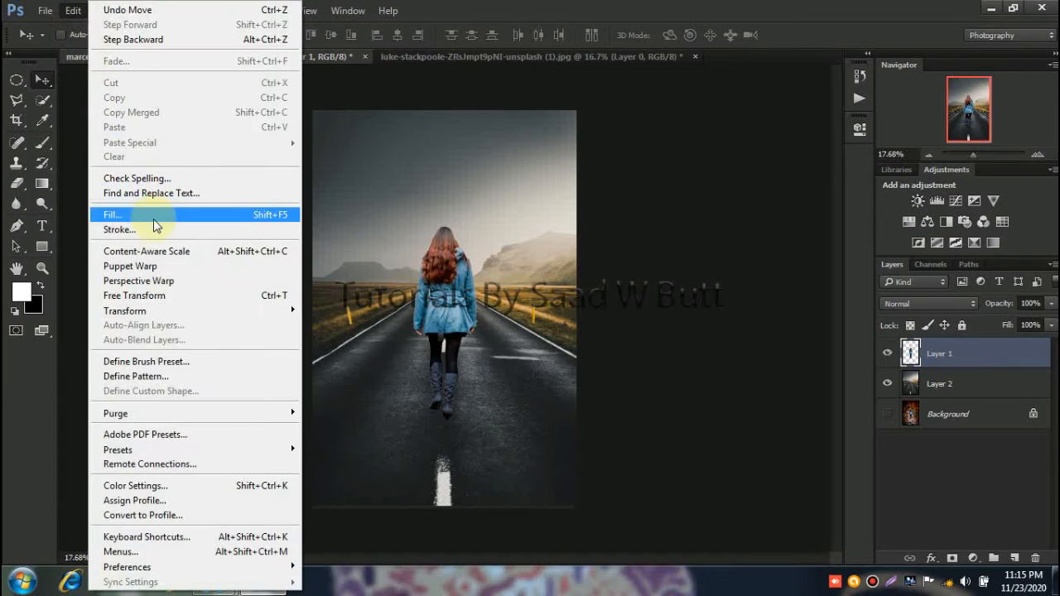
left_click(162, 297)
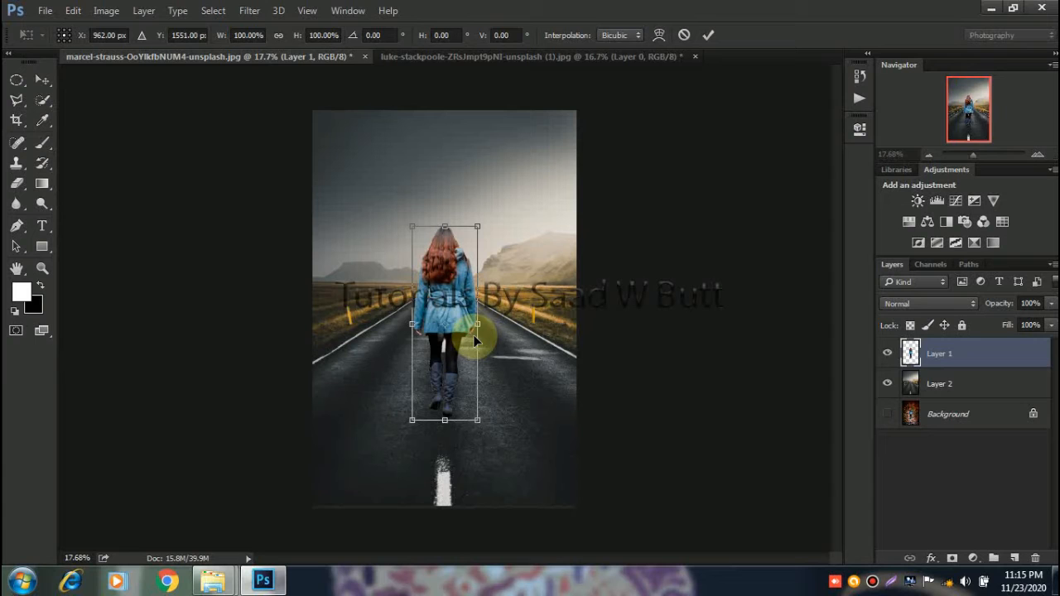
left_click_drag(411, 225, 435, 286)
left_click_drag(454, 333, 443, 361)
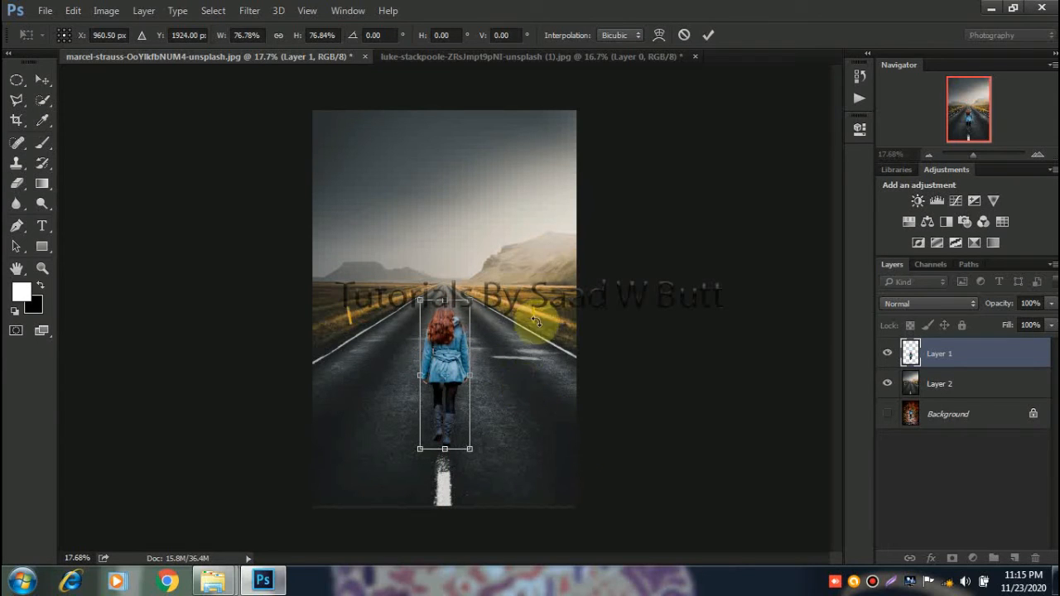
left_click(706, 36)
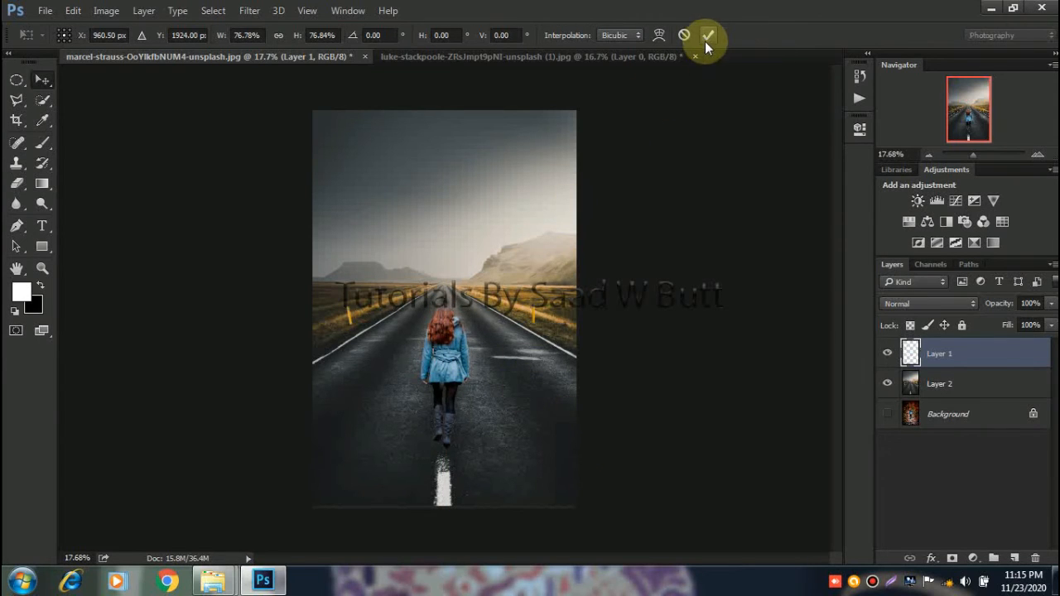
scroll(426, 398, "up", 3)
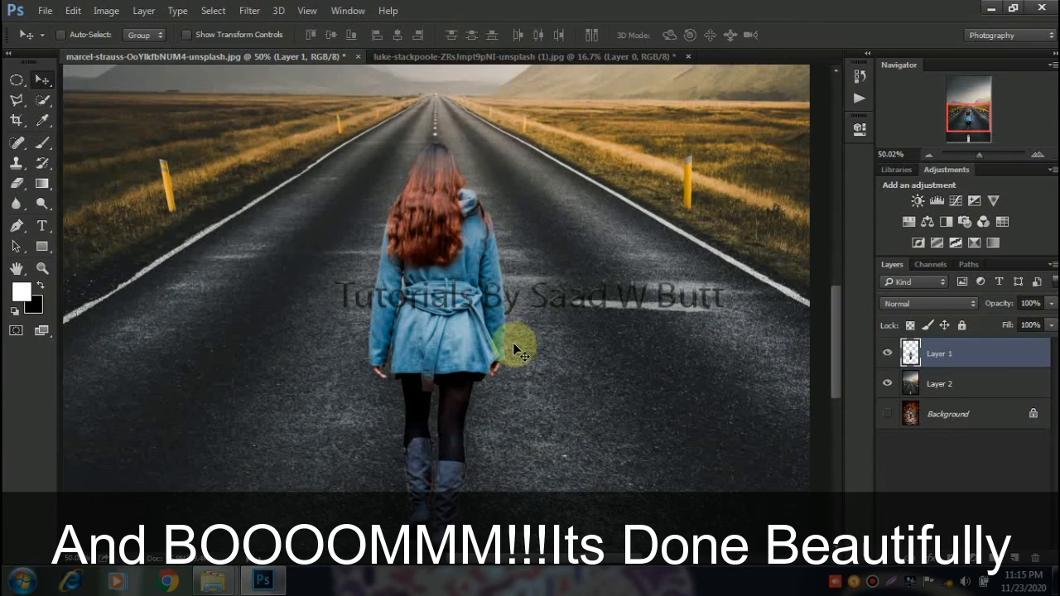
scroll(466, 179, "down", 3)
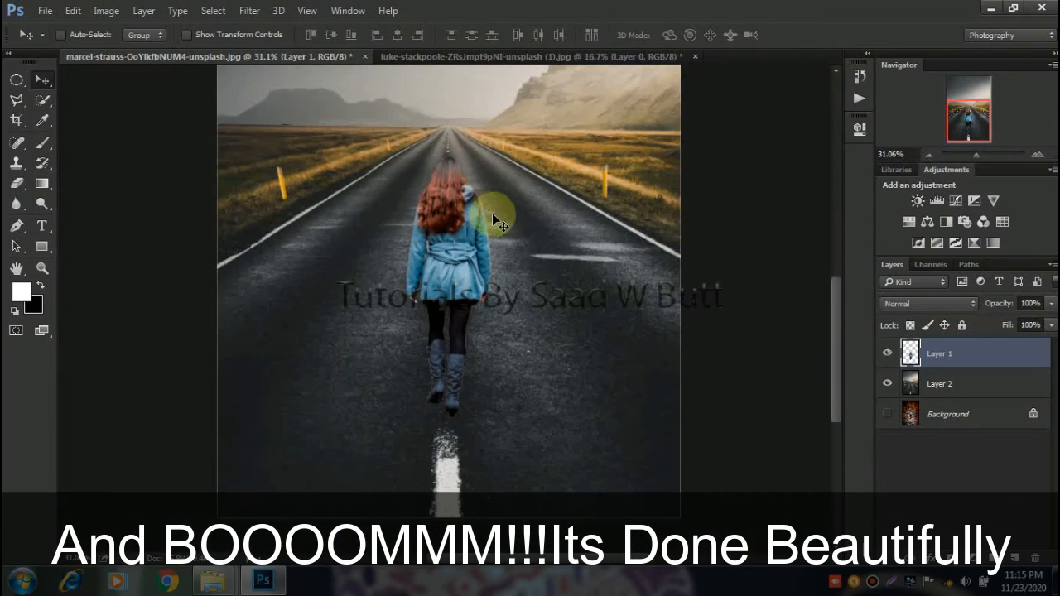
scroll(505, 217, "down", 3)
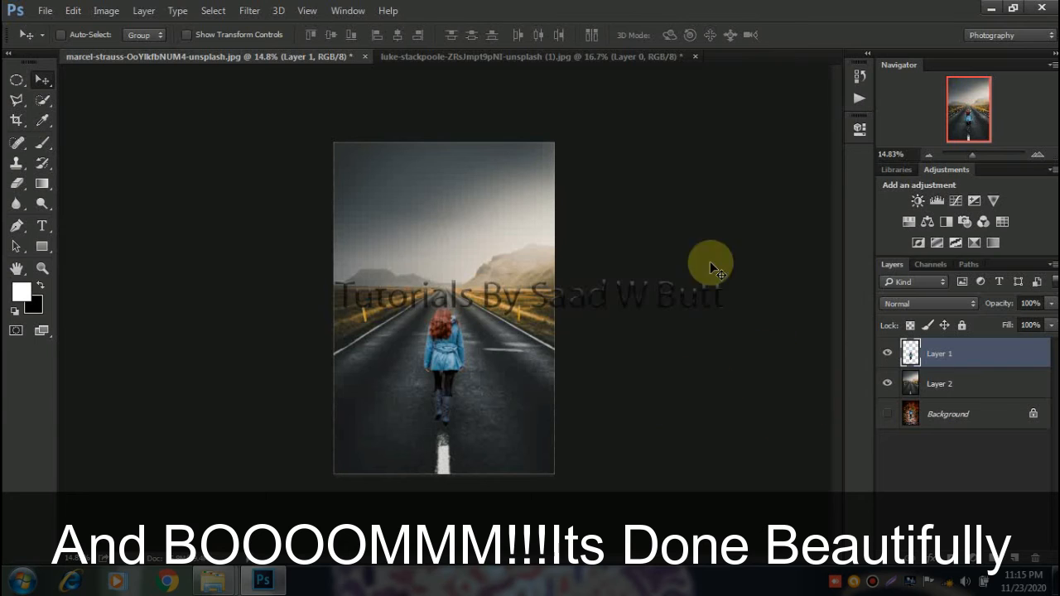